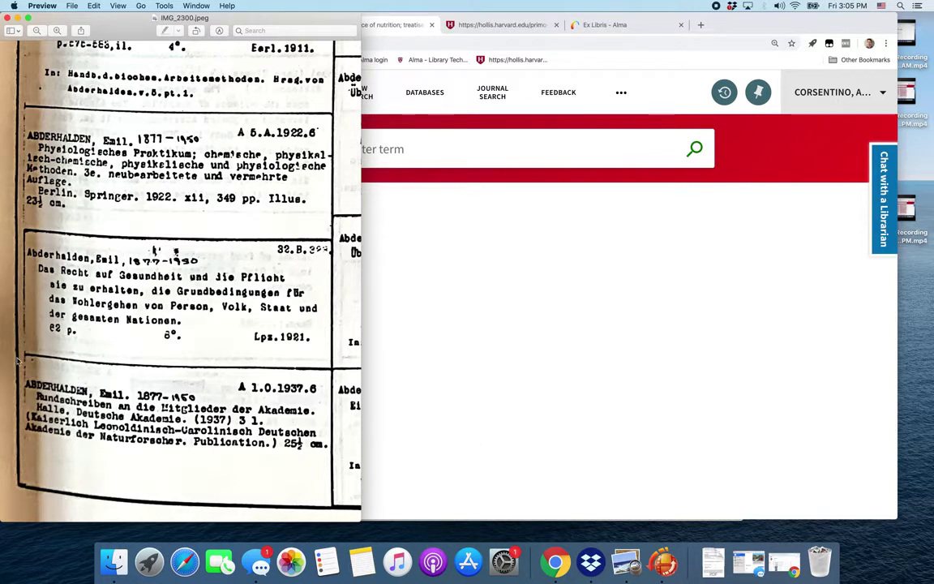
Examine the last scanned catalog card in the column, for Abderhalden's "Rundschreiben an die Mitglieder der Akademie".
{"action": "scroll", "coordinate": [16, 359], "scroll_direction": "left", "scroll_amount": 2}
{"action": "left_click_drag", "start_coordinate": [26, 356], "coordinate": [345, 493]}
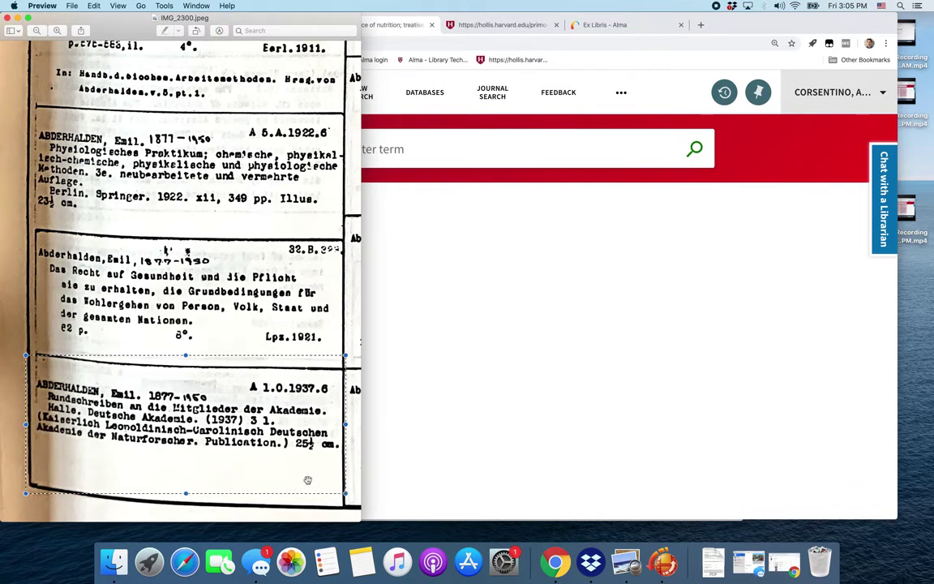
{"action": "left_click", "coordinate": [20, 327]}
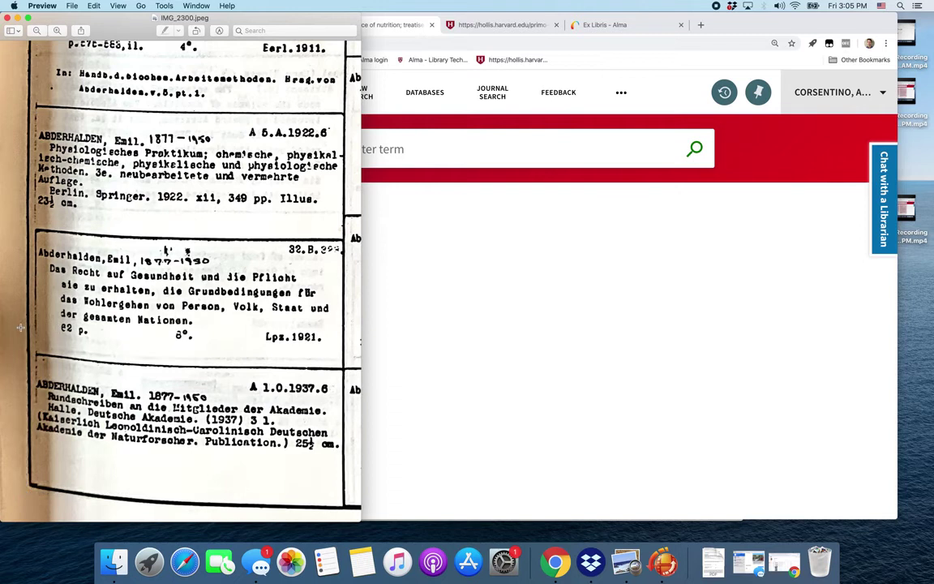
{"action": "scroll", "coordinate": [20, 328], "scroll_direction": "right", "scroll_amount": 1}
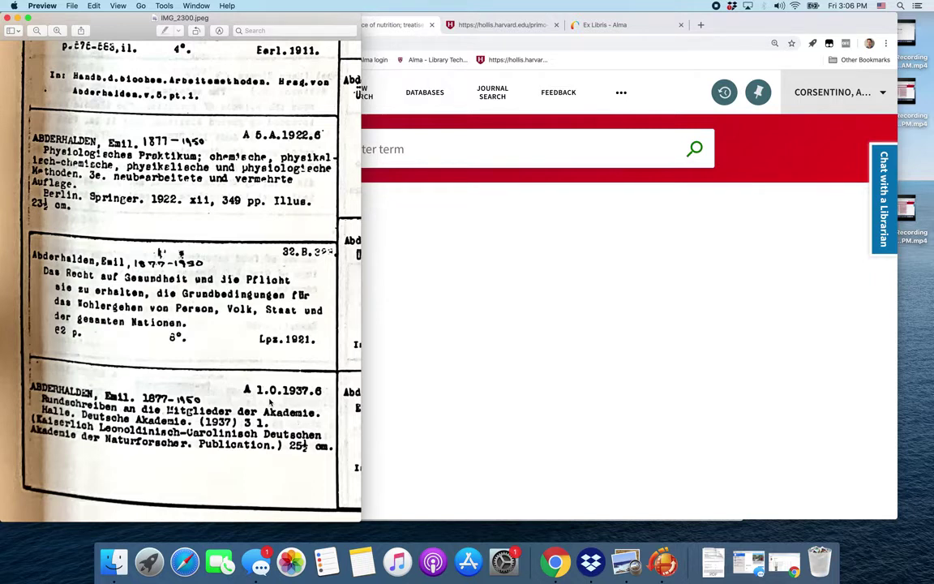
Switch to the HOLLIS catalog in Chrome and browse by "Call number - Other" for the card's number, 1.o.1937.6.
{"action": "left_click", "coordinate": [395, 135]}
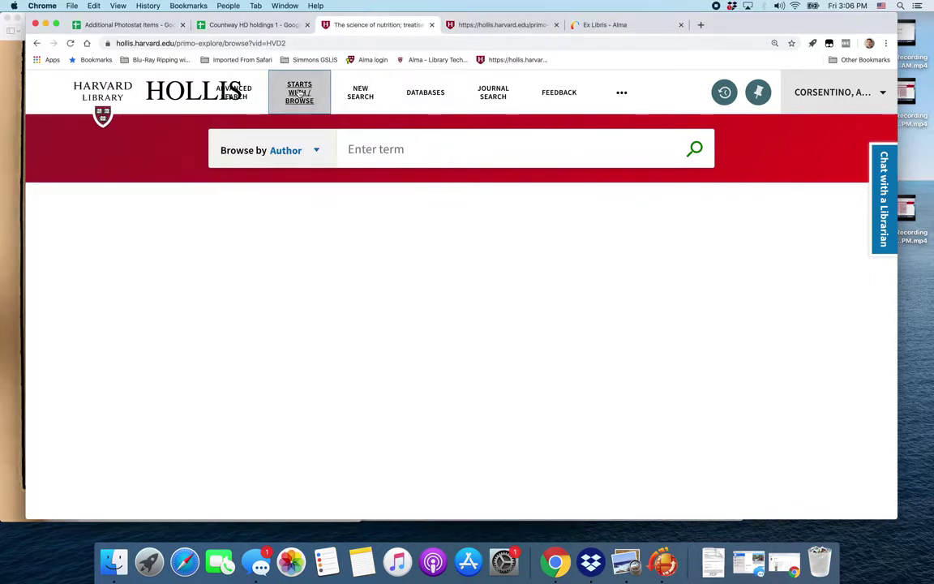
{"action": "left_click", "coordinate": [316, 151]}
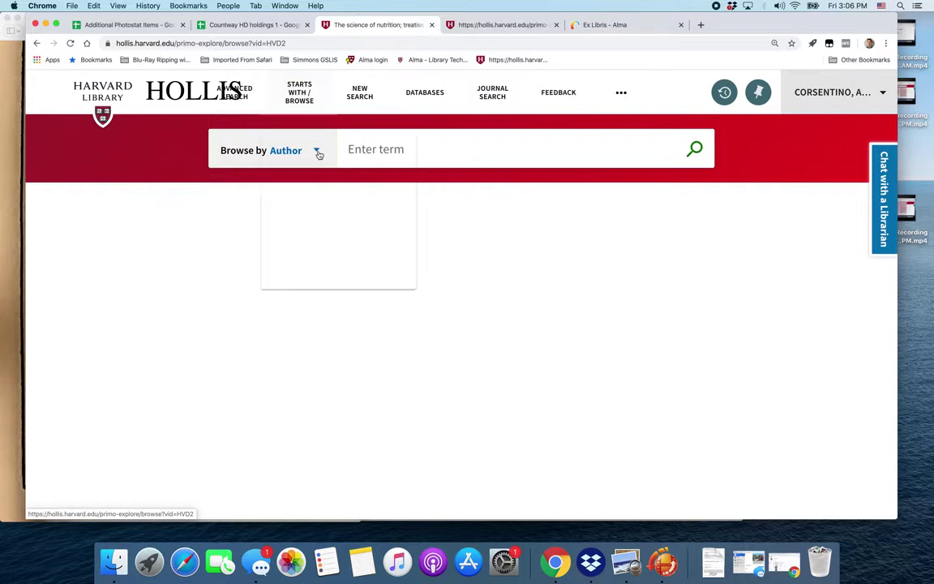
{"action": "scroll", "coordinate": [328, 236], "scroll_direction": "down", "scroll_amount": 5}
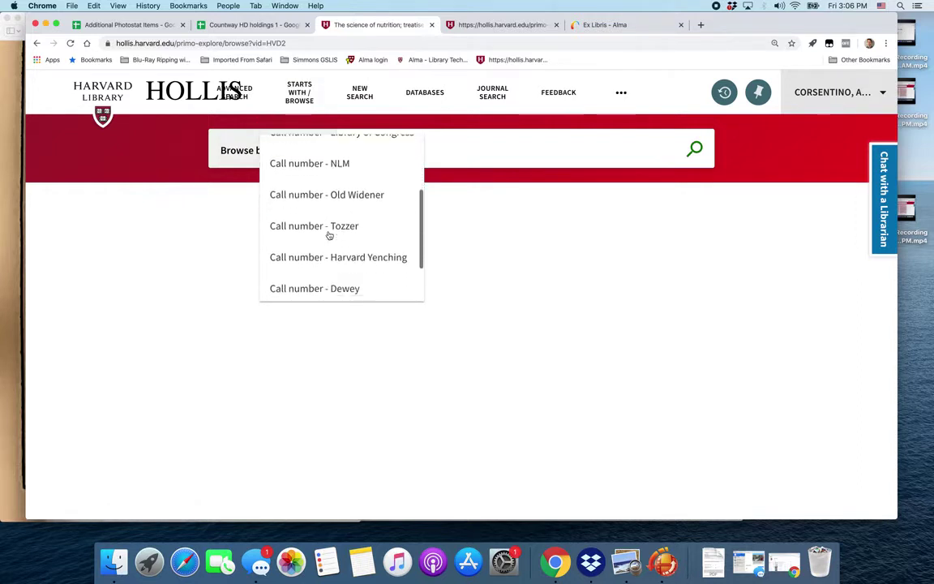
{"action": "left_click", "coordinate": [324, 258]}
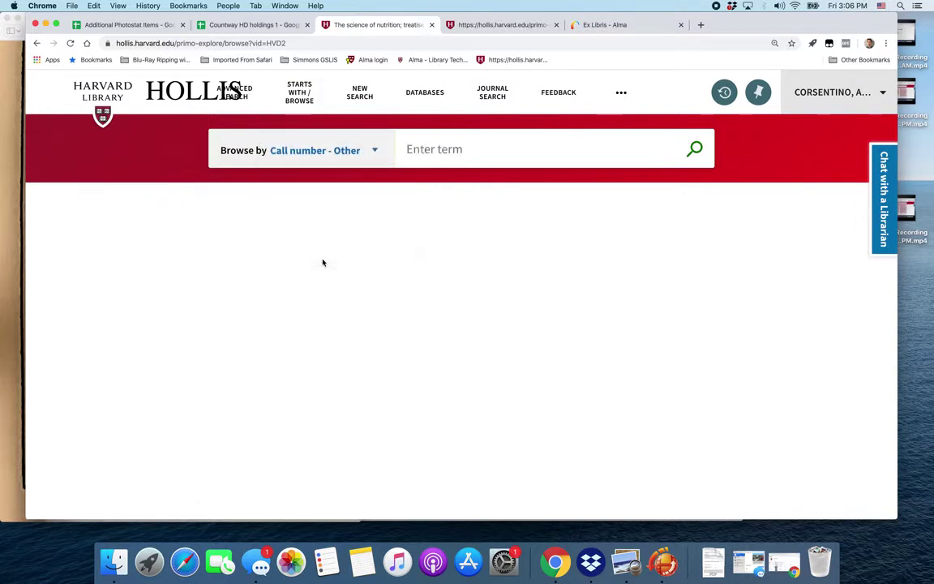
{"action": "left_click", "coordinate": [502, 148]}
{"action": "type", "text": "1.o.1937.6"}
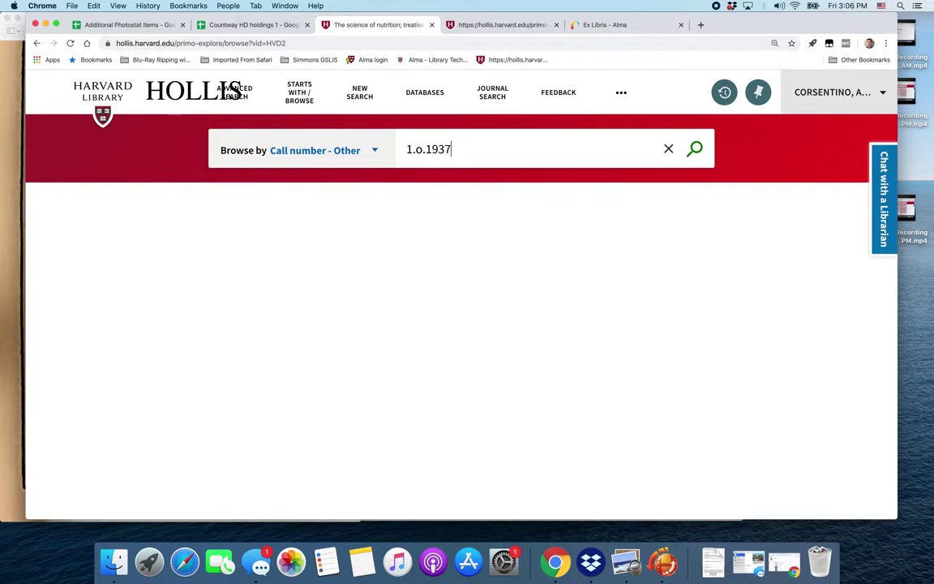
{"action": "left_click", "coordinate": [3, 188]}
{"action": "left_click", "coordinate": [485, 150]}
{"action": "key", "text": "Return"}
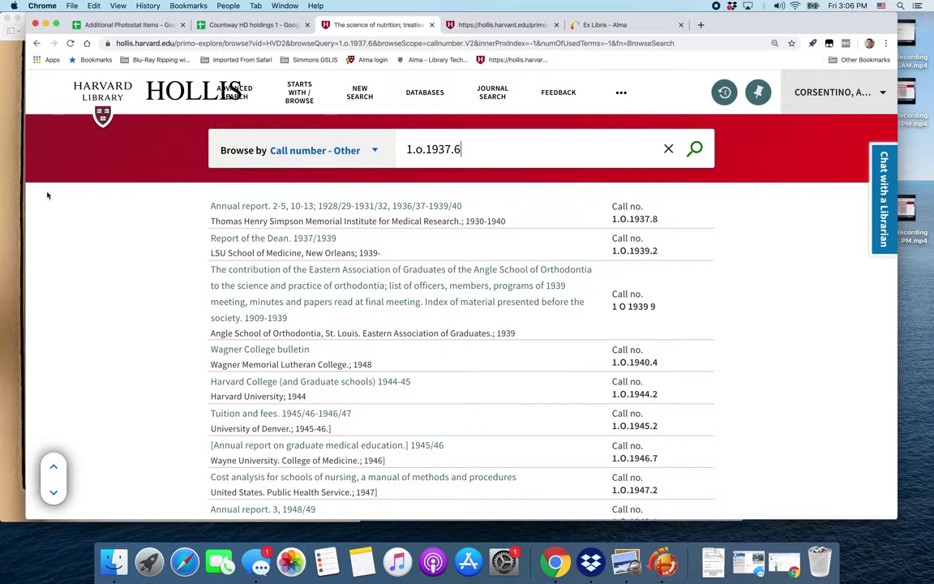
Compare the call number results with the scanned card, and browse again with the number shortened to 1.o.1937.
{"action": "left_click", "coordinate": [10, 207]}
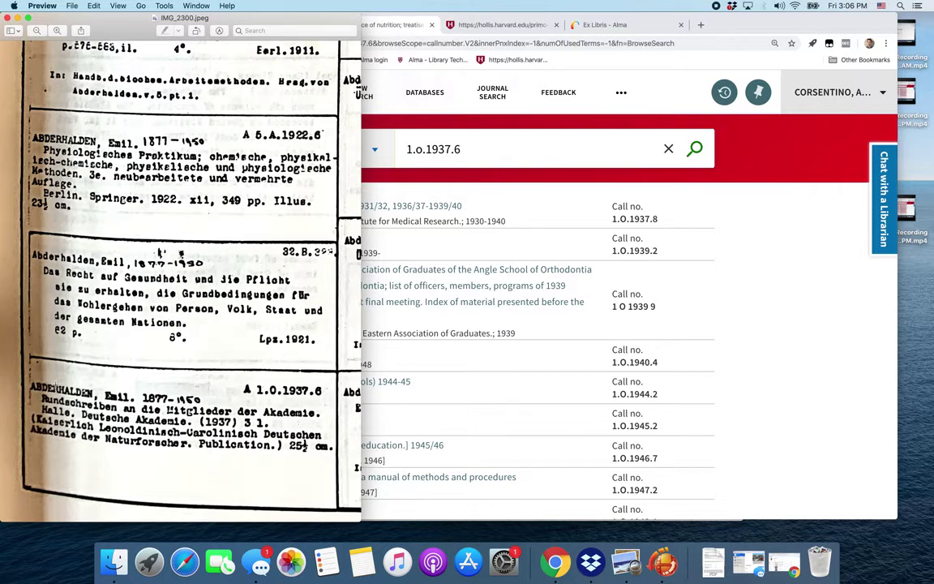
{"action": "left_click", "coordinate": [748, 250]}
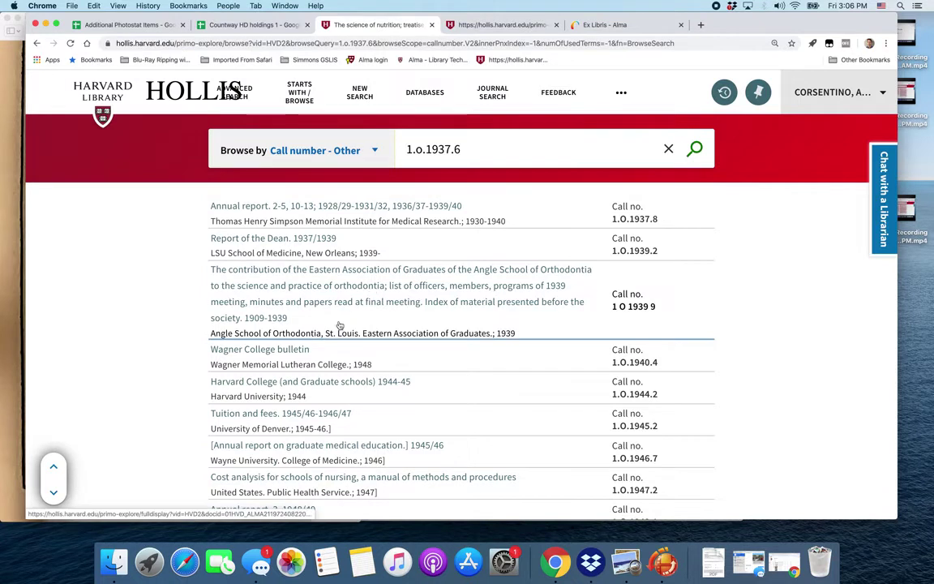
{"action": "left_click", "coordinate": [460, 163]}
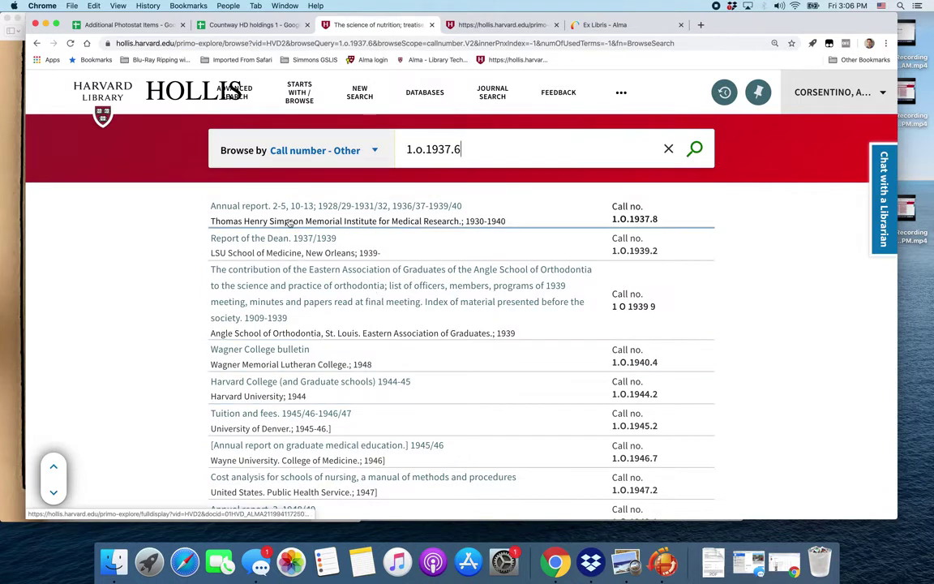
{"action": "left_click", "coordinate": [451, 149]}
{"action": "left_click_drag", "start_coordinate": [451, 149], "coordinate": [481, 149]}
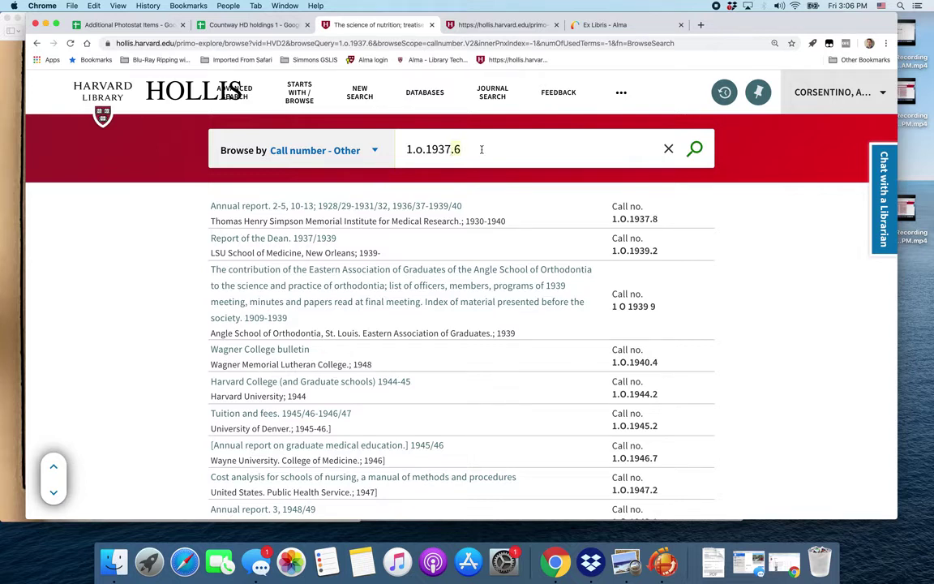
{"action": "key", "text": "BackSpace"}
{"action": "key", "text": "Return"}
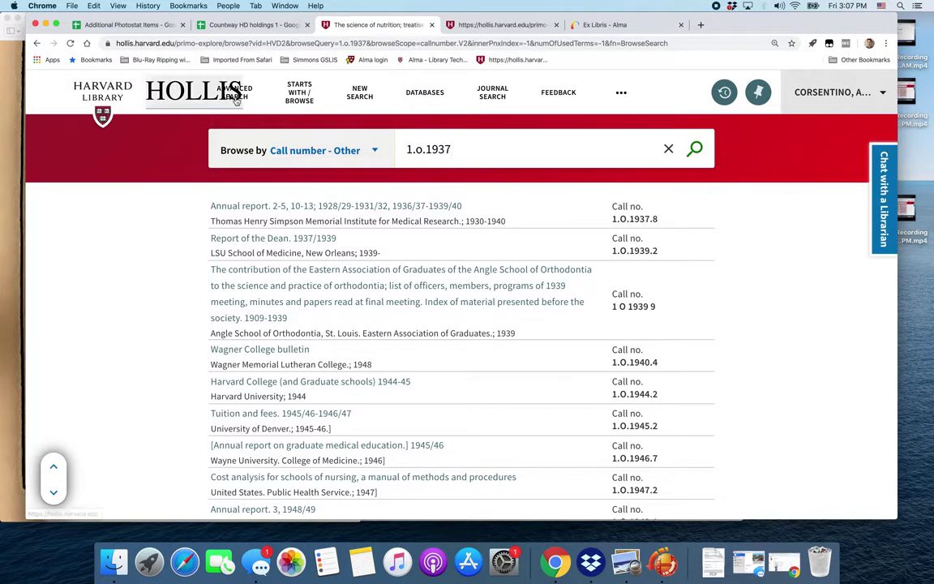
In the other HOLLIS browse page, browse by author for "abderhalden" and open the records for Abderhalden, Emil, 1877-1950.
{"action": "left_click", "coordinate": [4, 129]}
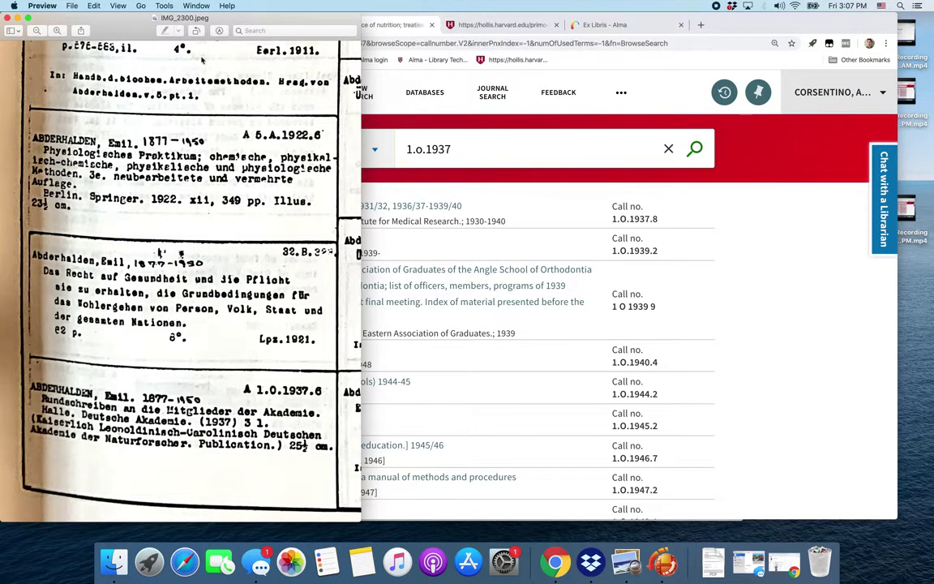
{"action": "left_click", "coordinate": [479, 27]}
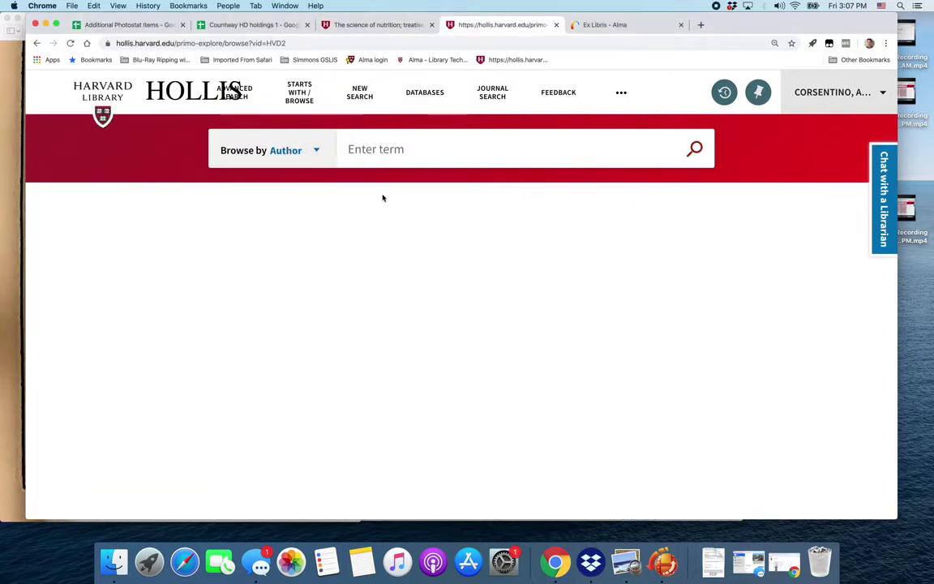
{"action": "left_click", "coordinate": [357, 149]}
{"action": "type", "text": "abderhalden"}
{"action": "key", "text": "Return"}
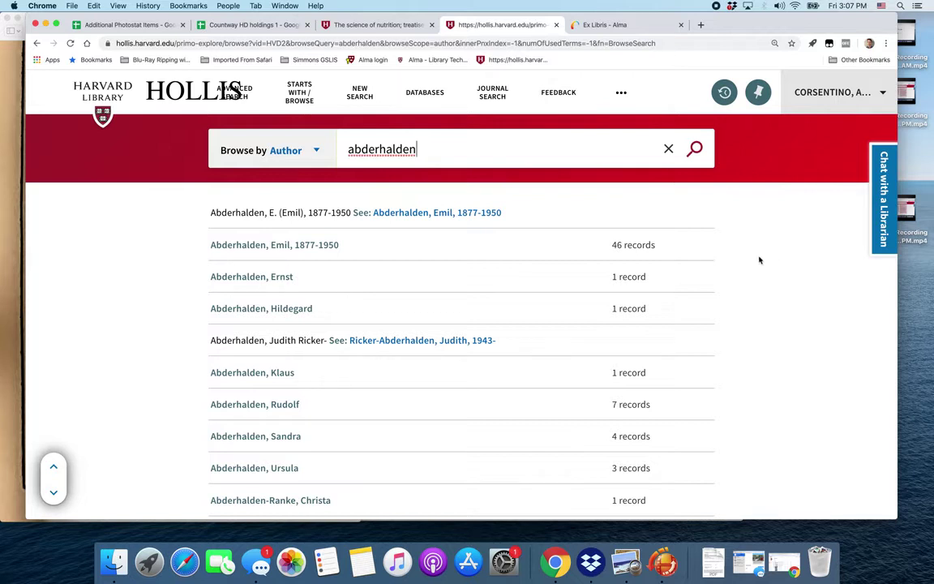
{"action": "left_click", "coordinate": [272, 247]}
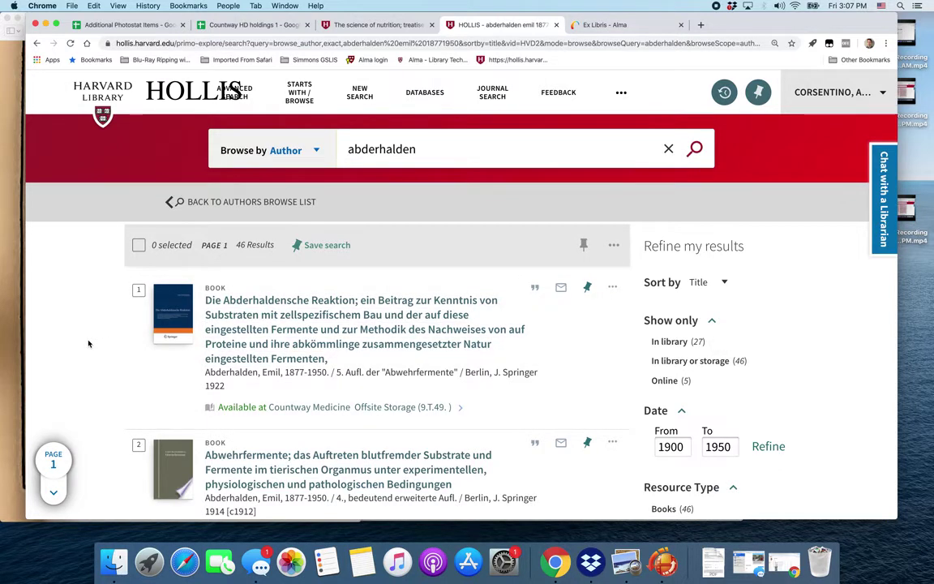
Check the first Abderhalden titles in the results against the scanned catalog card A 1.0.1937.6.
{"action": "scroll", "coordinate": [88, 344], "scroll_direction": "down", "scroll_amount": 1}
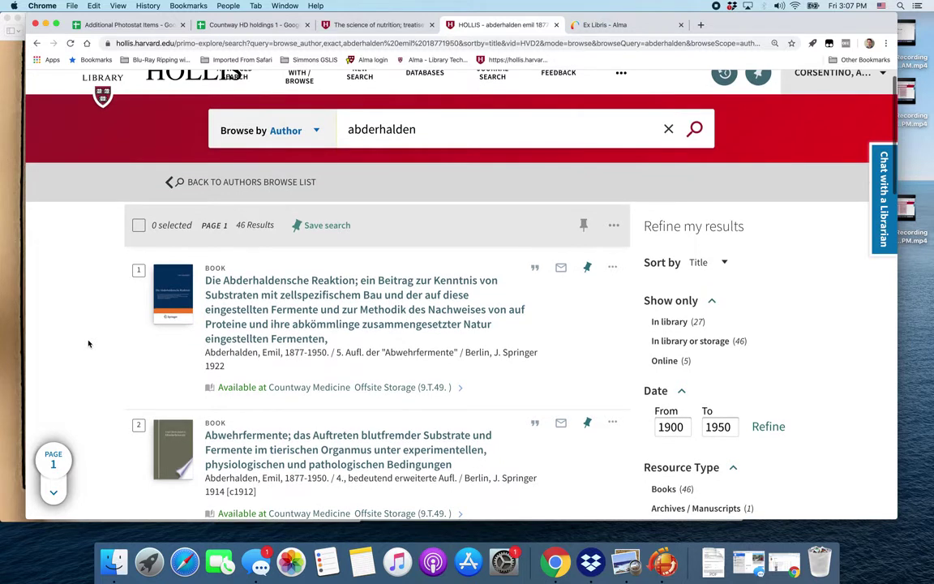
{"action": "scroll", "coordinate": [88, 344], "scroll_direction": "down", "scroll_amount": 2}
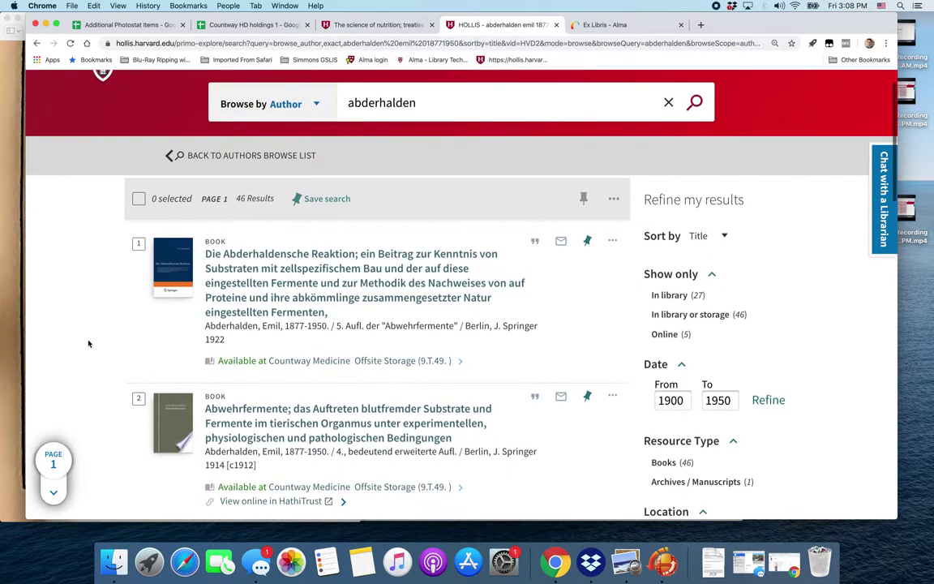
{"action": "scroll", "coordinate": [88, 343], "scroll_direction": "down", "scroll_amount": 3}
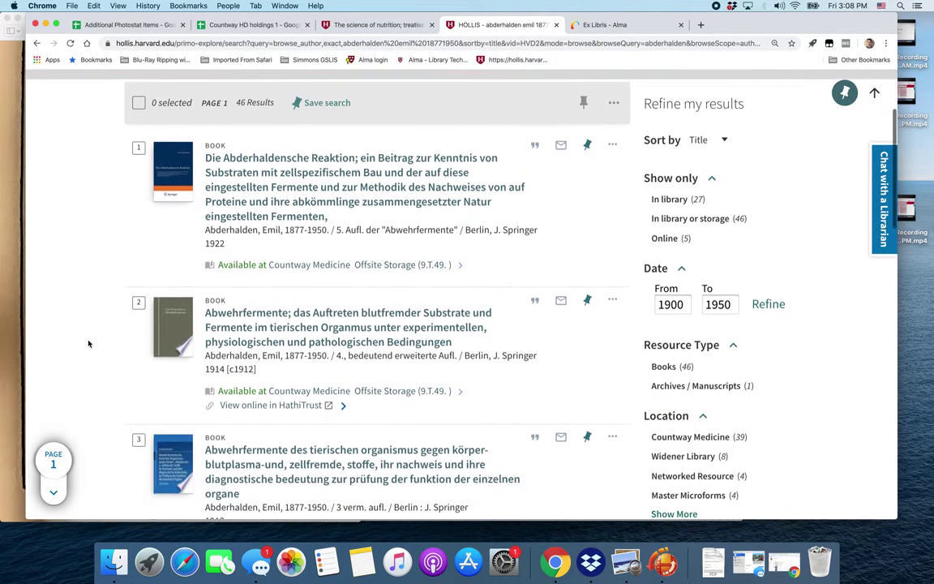
{"action": "scroll", "coordinate": [88, 343], "scroll_direction": "down", "scroll_amount": 3}
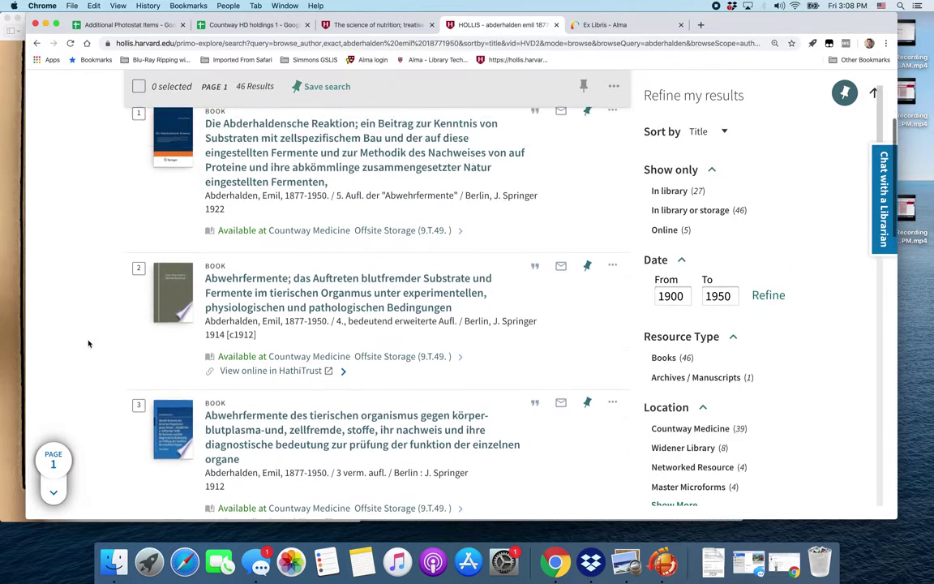
{"action": "left_click", "coordinate": [8, 315]}
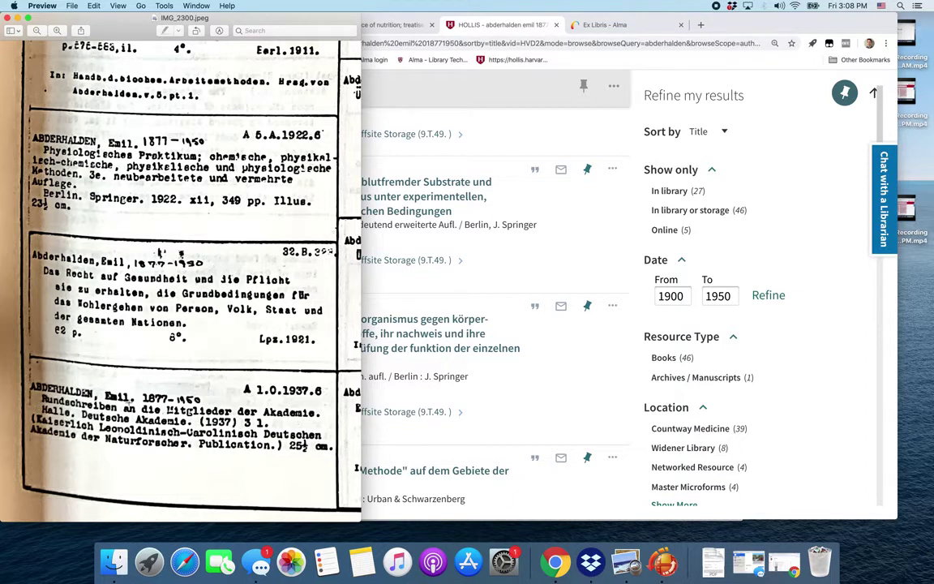
{"action": "left_click", "coordinate": [635, 367]}
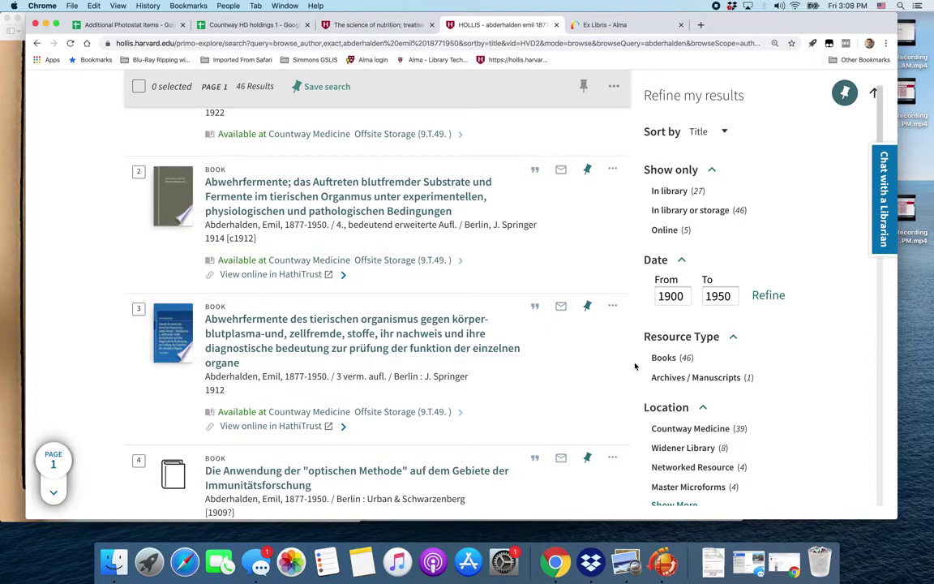
Look through the rest of the first ten Abderhalden results for the "Rundschreiben" title.
{"action": "scroll", "coordinate": [635, 366], "scroll_direction": "down", "scroll_amount": 4}
{"action": "scroll", "coordinate": [471, 370], "scroll_direction": "down", "scroll_amount": 6}
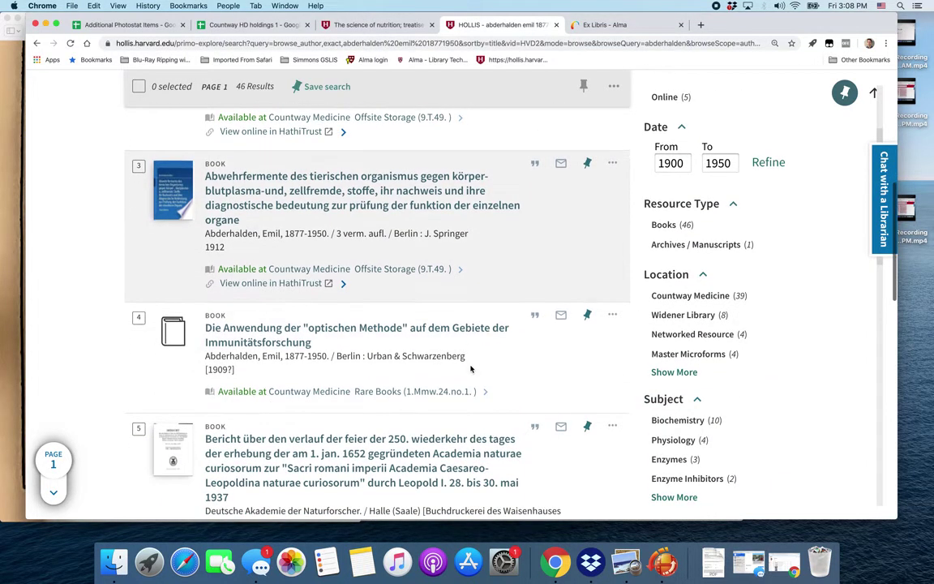
{"action": "scroll", "coordinate": [471, 370], "scroll_direction": "down", "scroll_amount": 10}
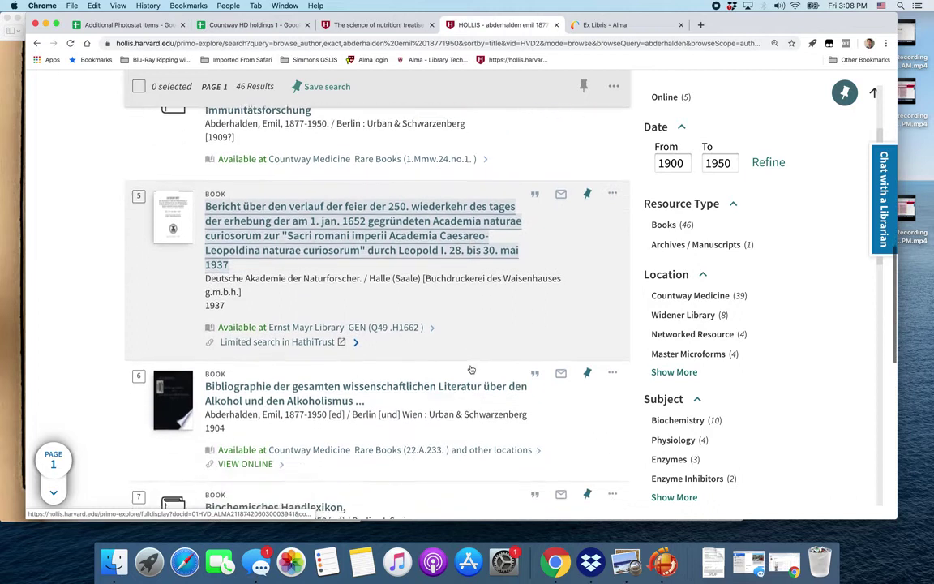
{"action": "scroll", "coordinate": [471, 370], "scroll_direction": "down", "scroll_amount": 7}
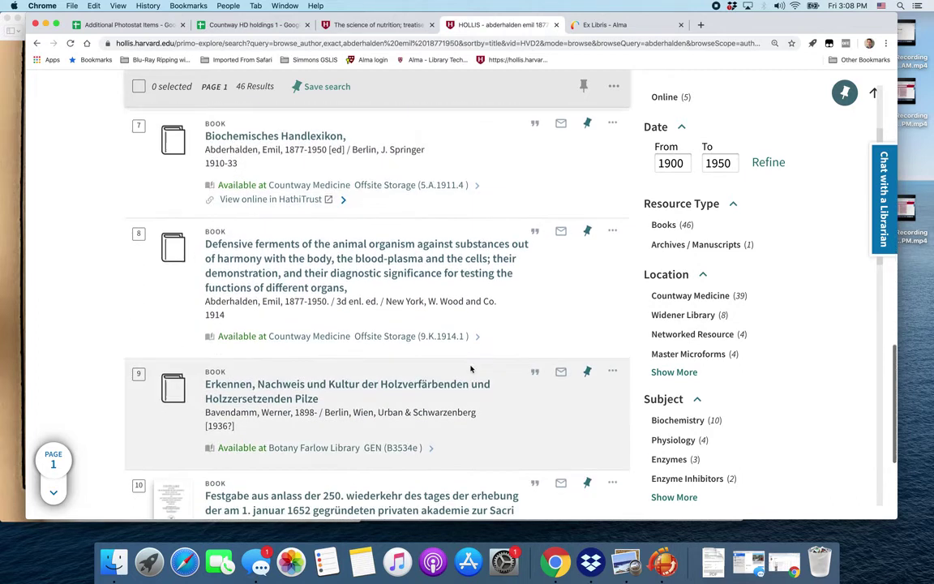
Load the second page of Abderhalden results and look through titles 11 to 20.
{"action": "left_click", "coordinate": [411, 490]}
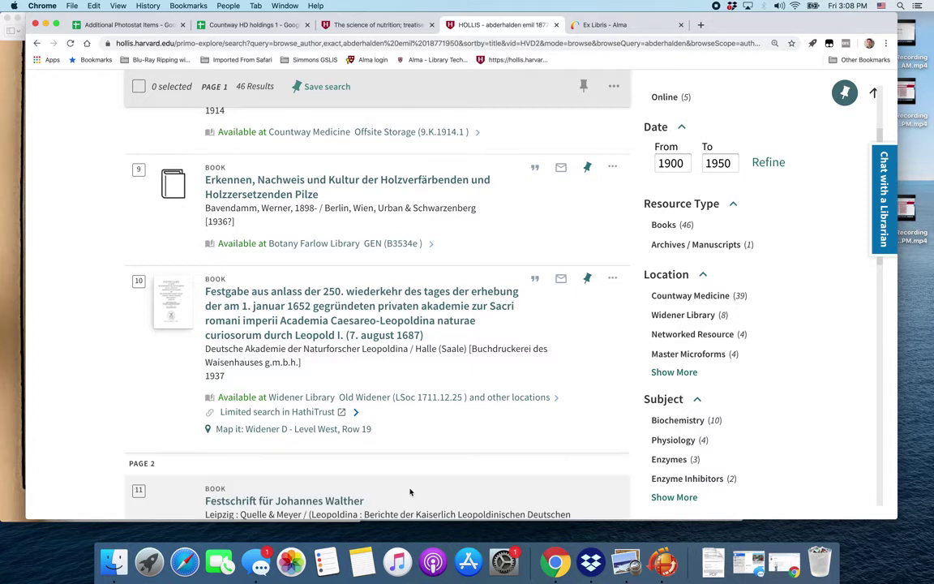
{"action": "scroll", "coordinate": [410, 492], "scroll_direction": "down", "scroll_amount": 5}
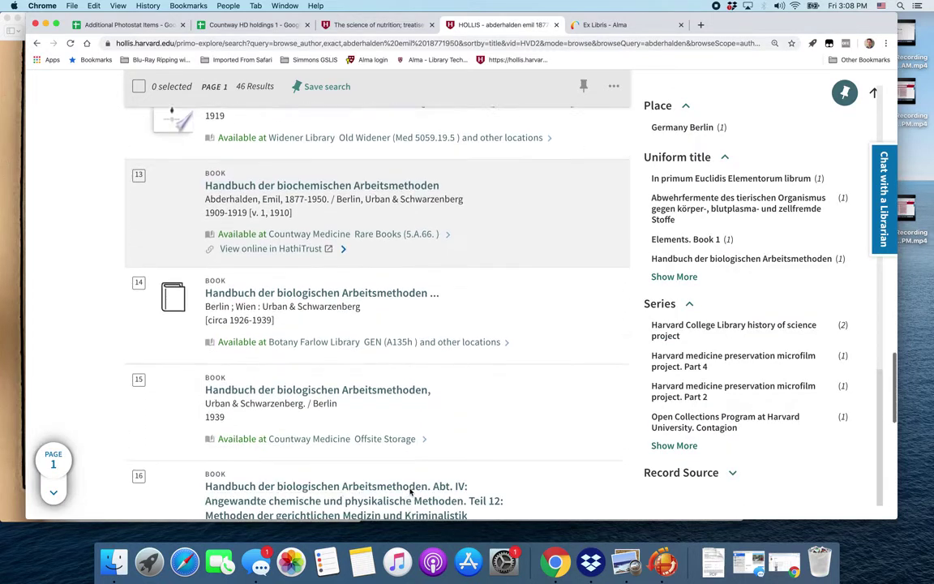
{"action": "scroll", "coordinate": [411, 492], "scroll_direction": "down", "scroll_amount": 5}
{"action": "scroll", "coordinate": [411, 492], "scroll_direction": "down", "scroll_amount": 3}
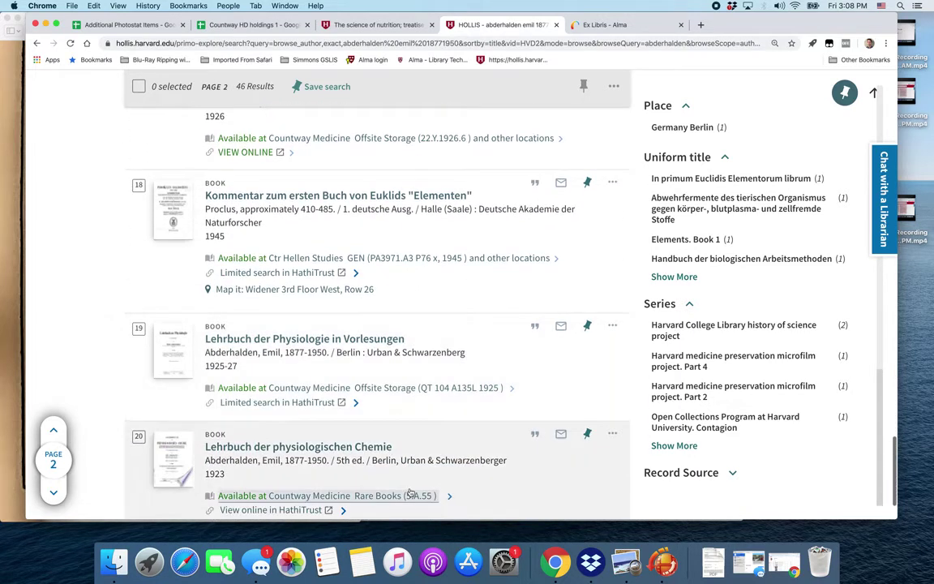
Load the third page of results and look through titles 21 to 30 for the card's title.
{"action": "left_click", "coordinate": [411, 490]}
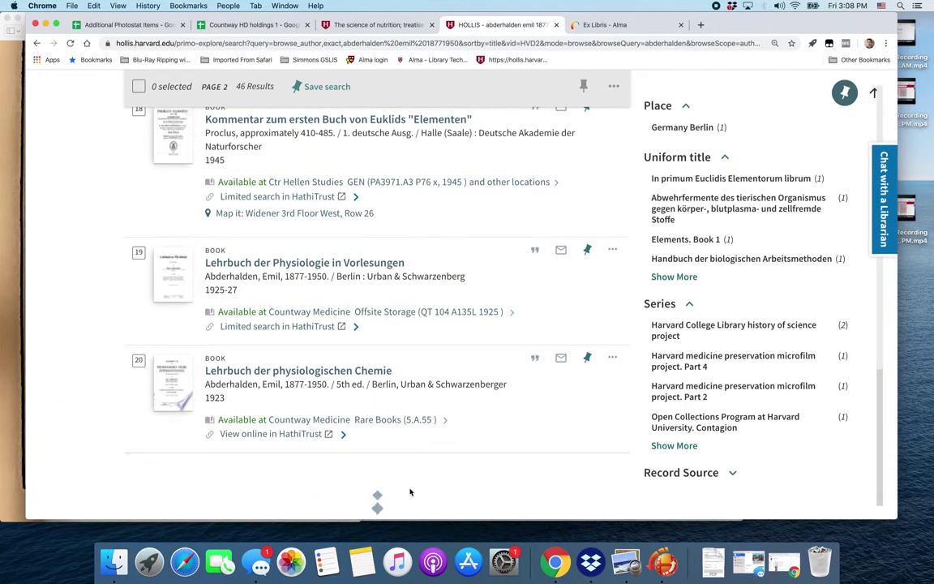
{"action": "scroll", "coordinate": [410, 492], "scroll_direction": "down", "scroll_amount": 10}
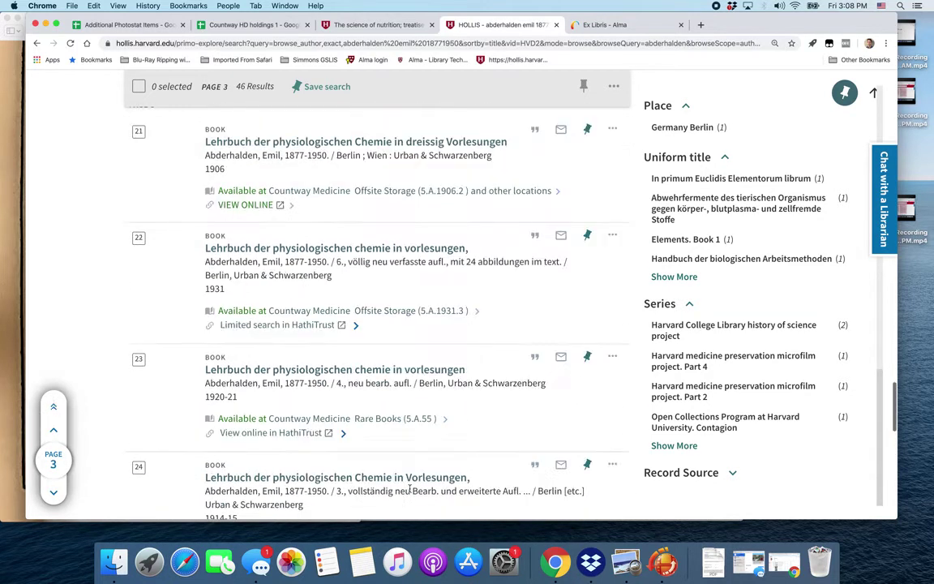
{"action": "scroll", "coordinate": [410, 488], "scroll_direction": "down", "scroll_amount": 4}
{"action": "scroll", "coordinate": [410, 493], "scroll_direction": "down", "scroll_amount": 8}
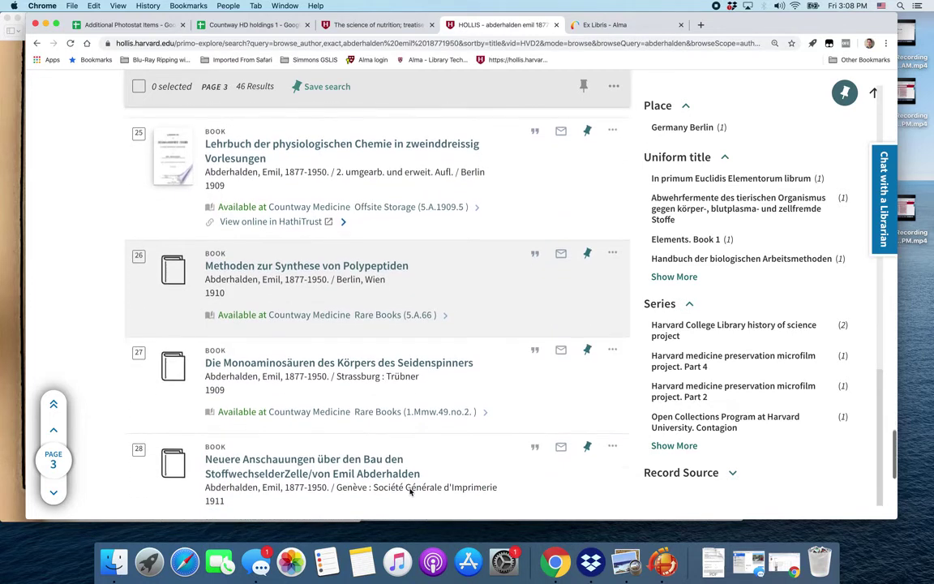
{"action": "scroll", "coordinate": [410, 491], "scroll_direction": "down", "scroll_amount": 5}
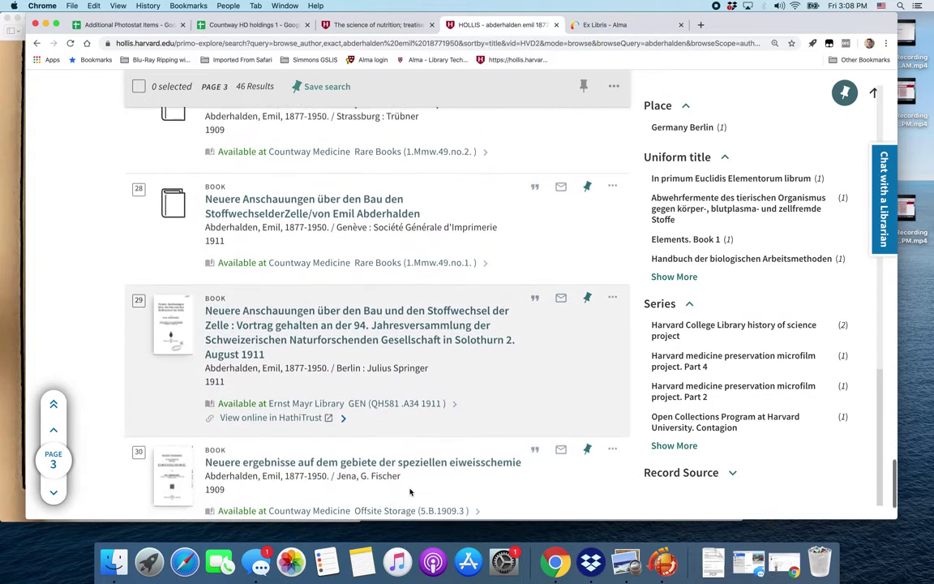
Load the fourth page of results and look around the letter R for "Rundschreiben", continuing through title 40.
{"action": "left_click", "coordinate": [410, 491]}
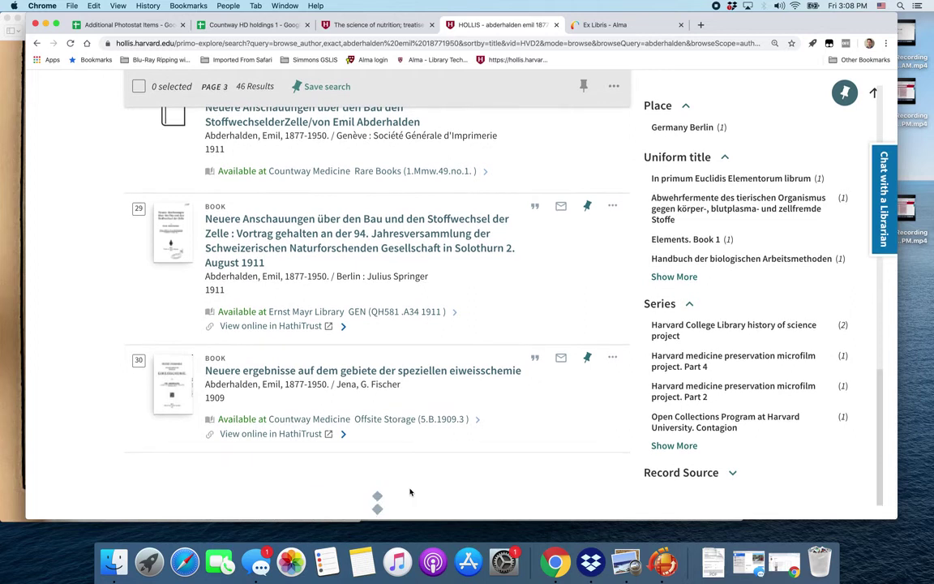
{"action": "scroll", "coordinate": [410, 492], "scroll_direction": "down", "scroll_amount": 10}
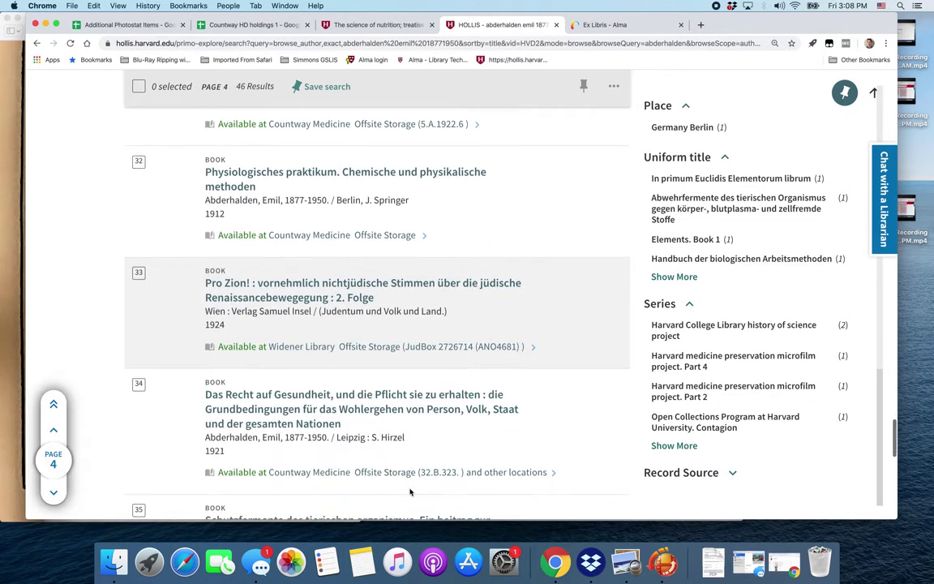
{"action": "scroll", "coordinate": [411, 491], "scroll_direction": "down", "scroll_amount": 5}
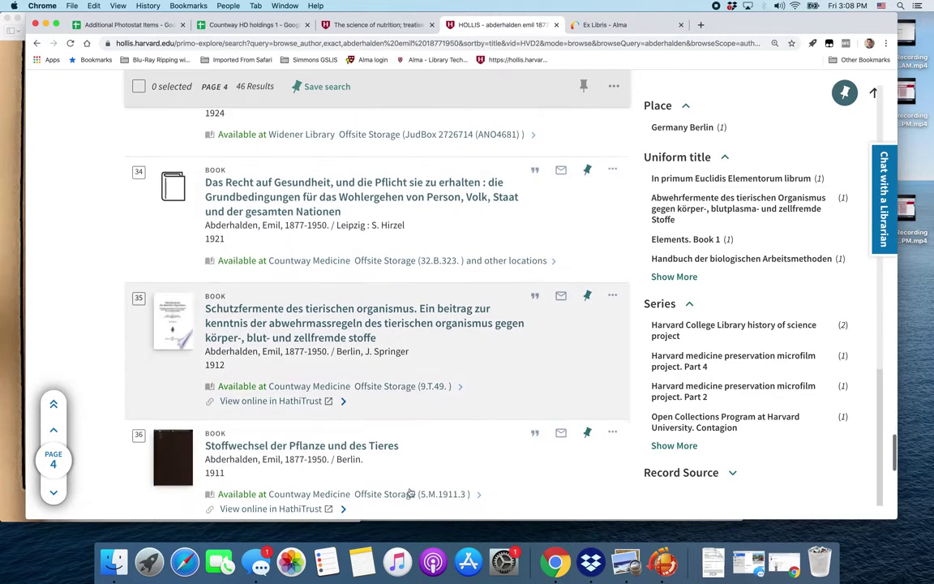
{"action": "scroll", "coordinate": [410, 491], "scroll_direction": "down", "scroll_amount": 5}
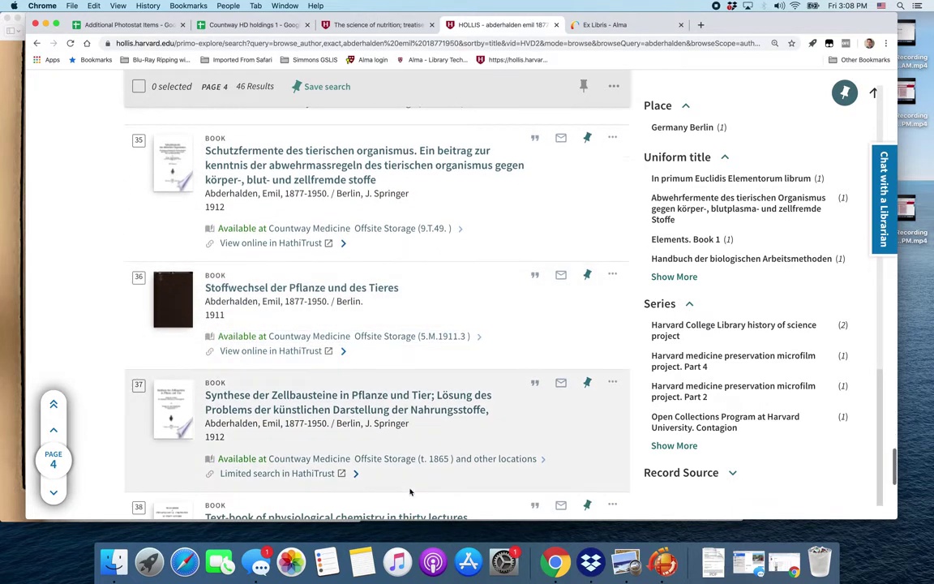
{"action": "scroll", "coordinate": [410, 491], "scroll_direction": "up", "scroll_amount": 3}
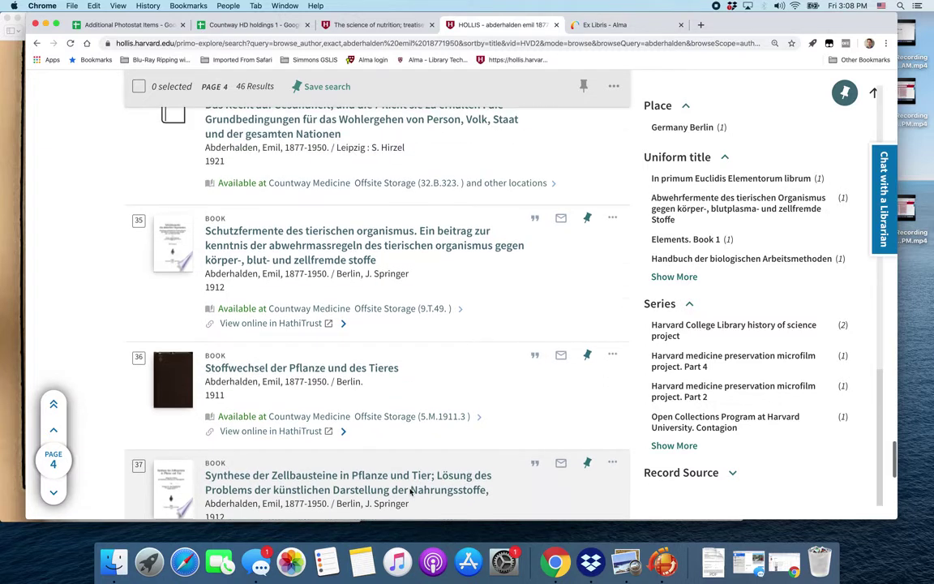
{"action": "scroll", "coordinate": [411, 492], "scroll_direction": "down", "scroll_amount": 5}
{"action": "scroll", "coordinate": [411, 492], "scroll_direction": "down", "scroll_amount": 8}
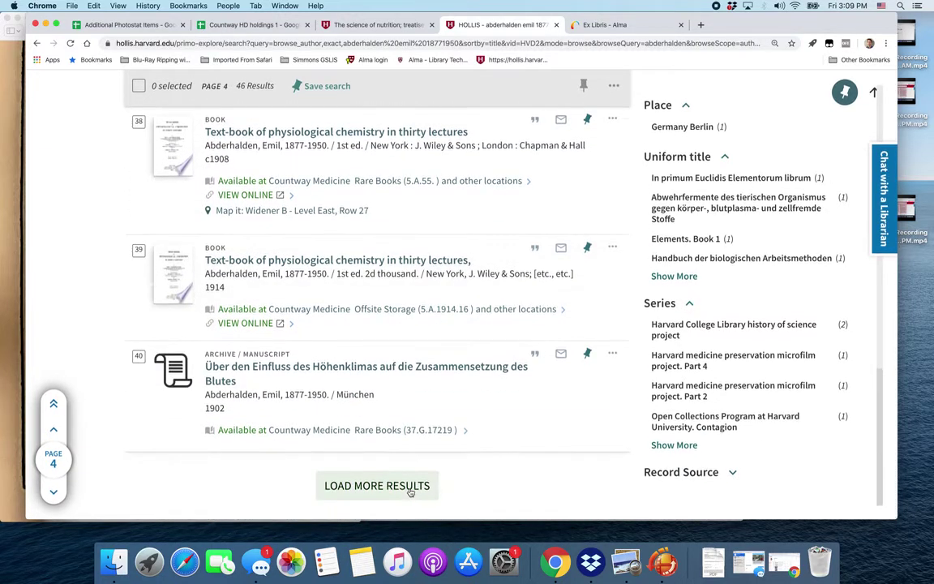
Load the fifth page of Abderhalden results and look through the remaining titles to the end of the list.
{"action": "left_click", "coordinate": [410, 490]}
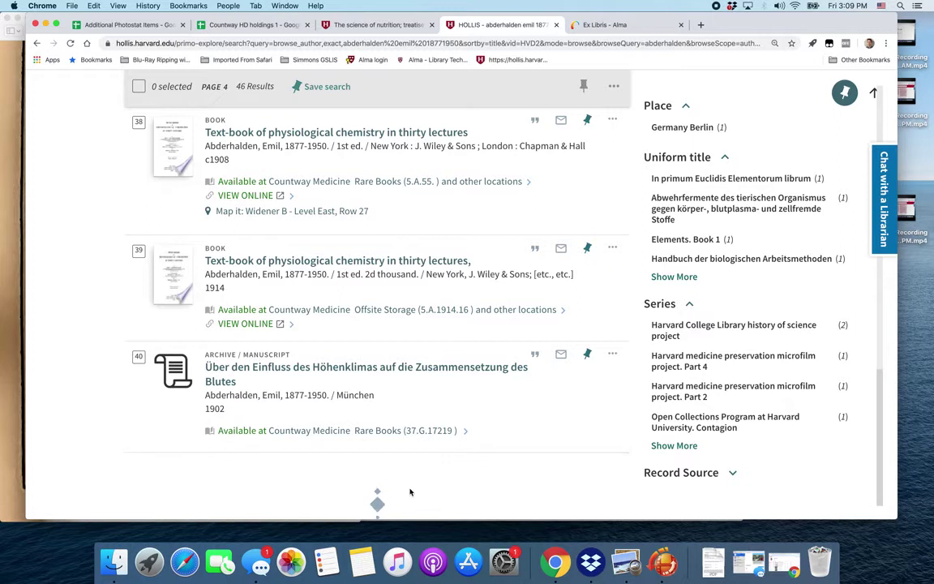
{"action": "scroll", "coordinate": [411, 492], "scroll_direction": "down", "scroll_amount": 10}
{"action": "scroll", "coordinate": [411, 492], "scroll_direction": "down", "scroll_amount": 5}
{"action": "scroll", "coordinate": [410, 492], "scroll_direction": "down", "scroll_amount": 3}
{"action": "scroll", "coordinate": [410, 491], "scroll_direction": "down", "scroll_amount": 3}
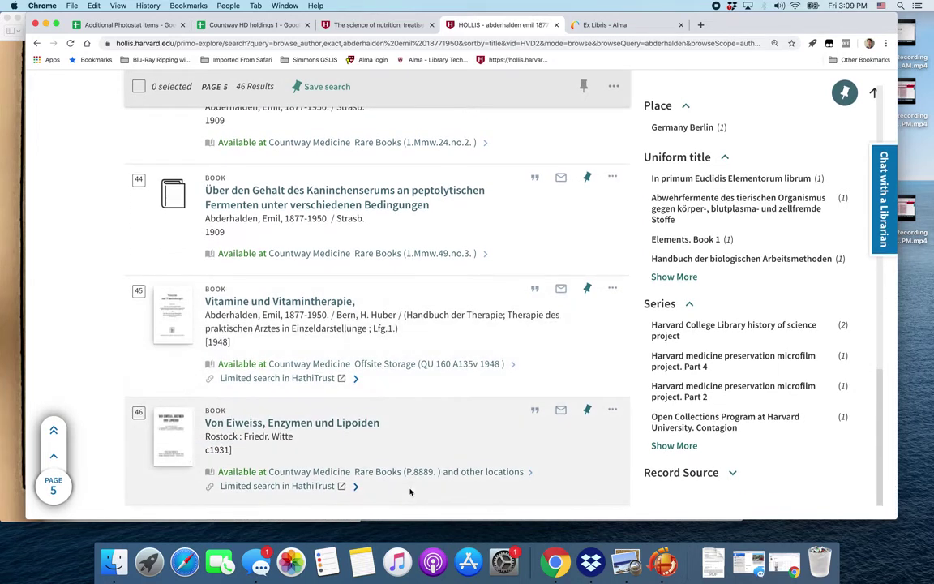
Switch the HOLLIS browse from author to title and browse for "rundschreiben".
{"action": "scroll", "coordinate": [411, 492], "scroll_direction": "up", "scroll_amount": 15}
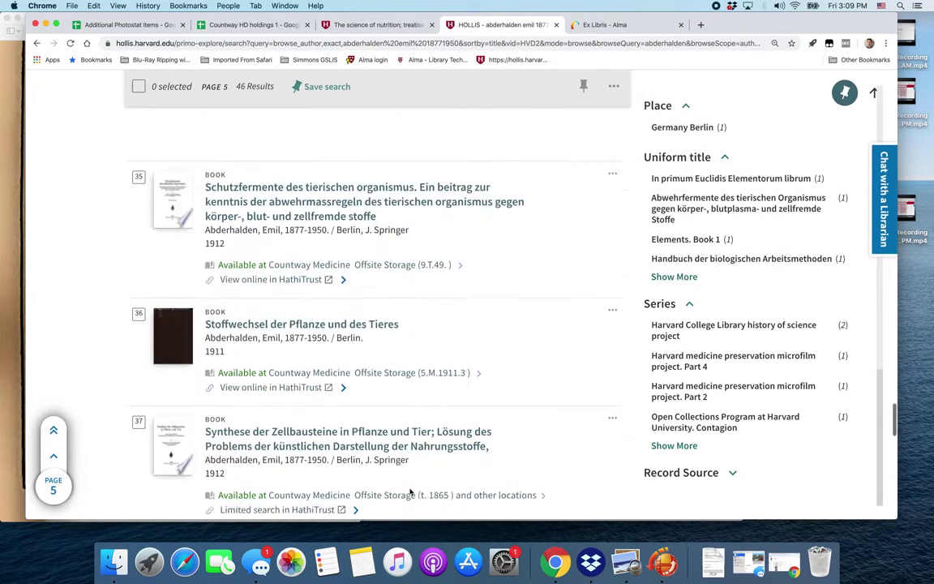
{"action": "scroll", "coordinate": [411, 492], "scroll_direction": "up", "scroll_amount": 15}
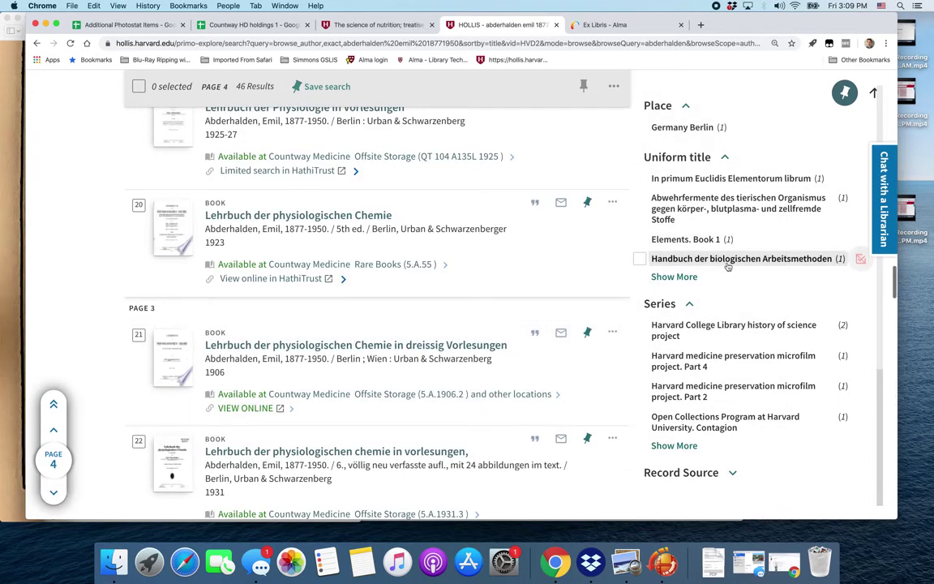
{"action": "scroll", "coordinate": [420, 266], "scroll_direction": "down", "scroll_amount": 10}
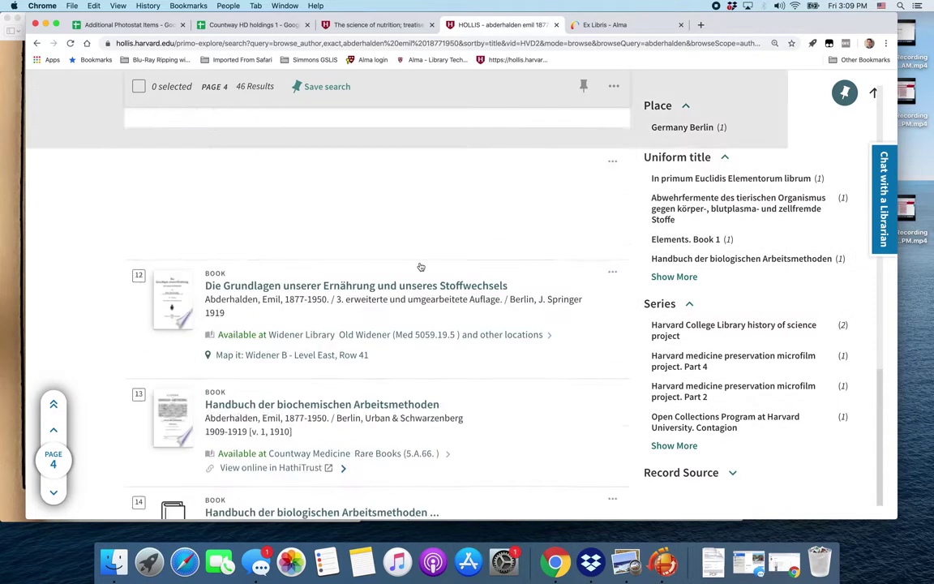
{"action": "scroll", "coordinate": [420, 267], "scroll_direction": "up", "scroll_amount": 20}
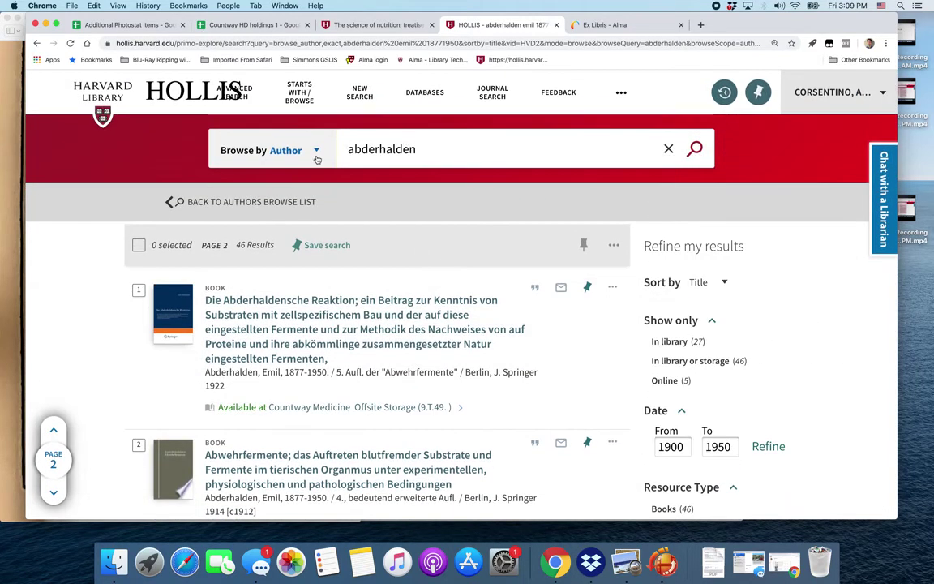
{"action": "left_click", "coordinate": [318, 152]}
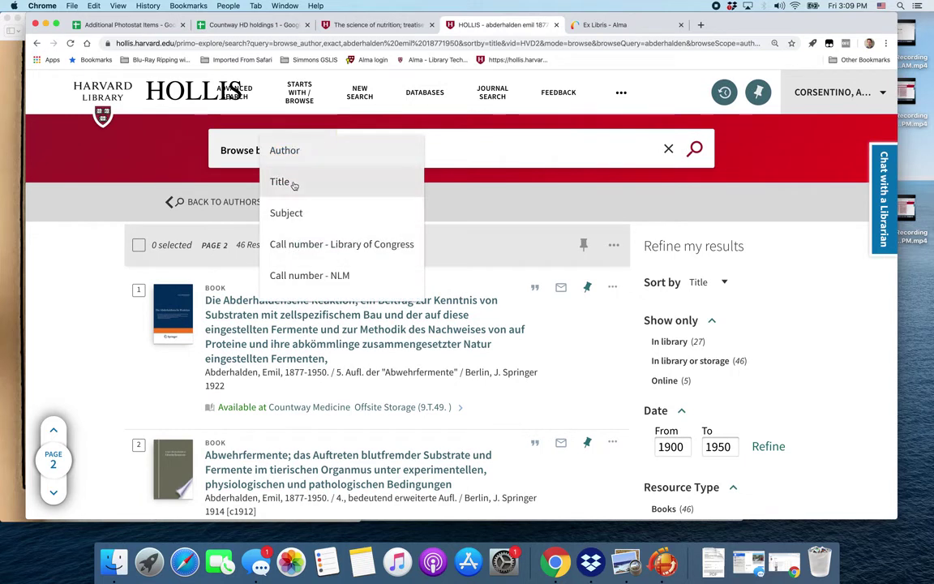
{"action": "left_click", "coordinate": [307, 183]}
{"action": "left_click_drag", "start_coordinate": [427, 154], "coordinate": [307, 141]}
{"action": "type", "text": "runds"}
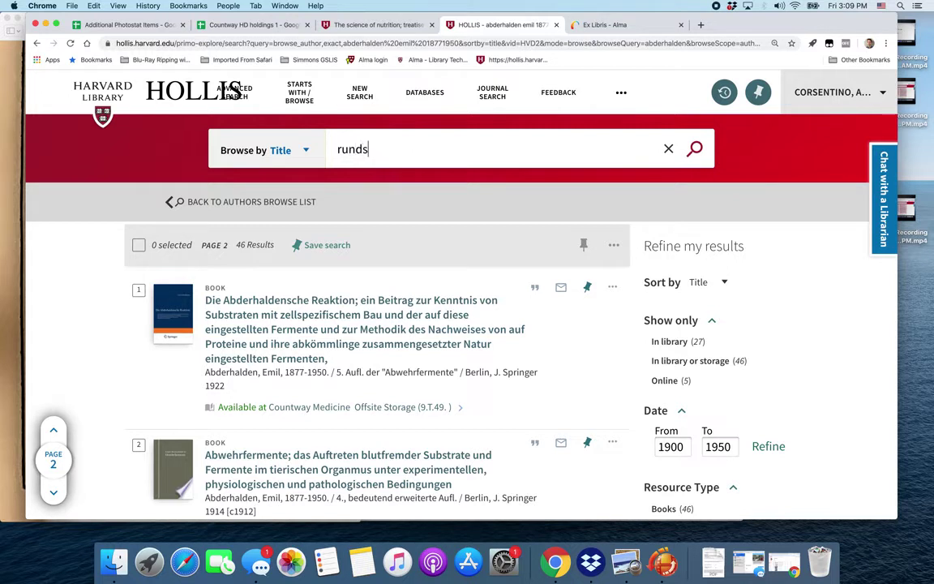
{"action": "type", "text": "chreiben"}
{"action": "key", "text": "Return"}
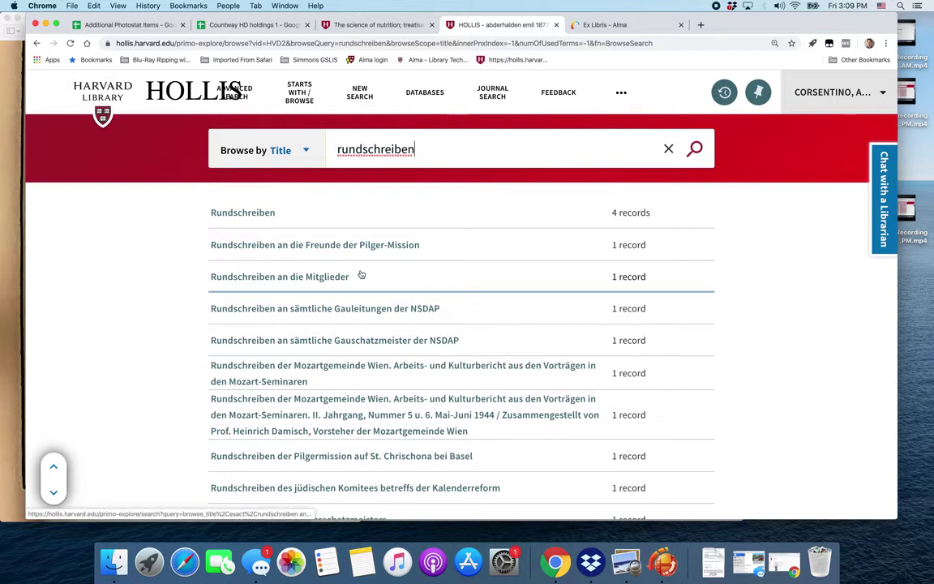
Compare the title list with the scanned card, and open the full record for "Rundschreiben an die Mitglieder".
{"action": "left_click", "coordinate": [15, 241]}
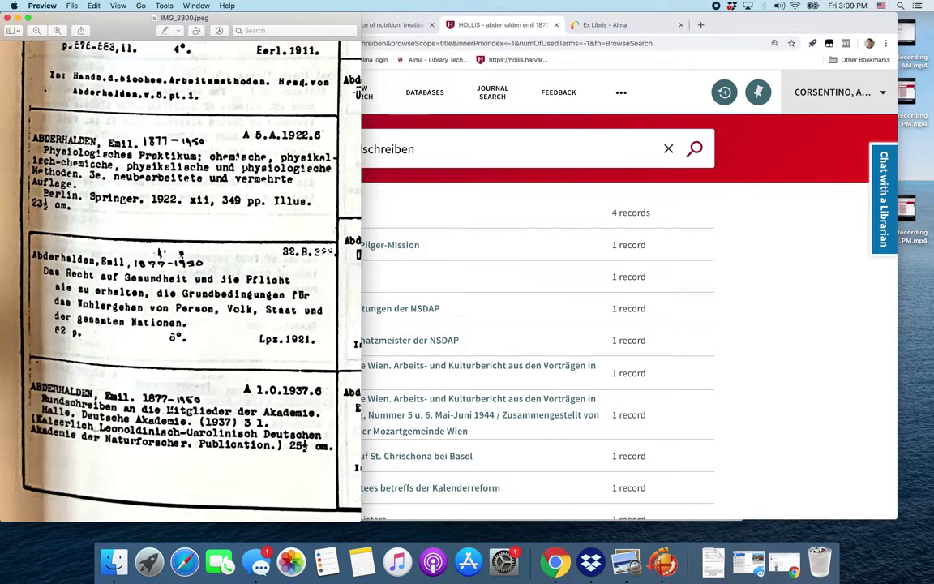
{"action": "left_click", "coordinate": [706, 297]}
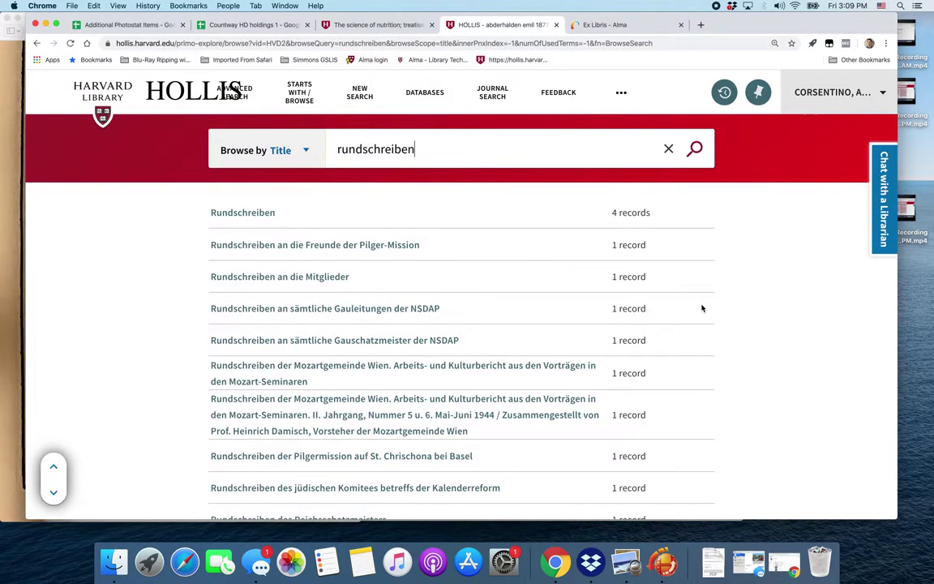
{"action": "left_click", "coordinate": [317, 279]}
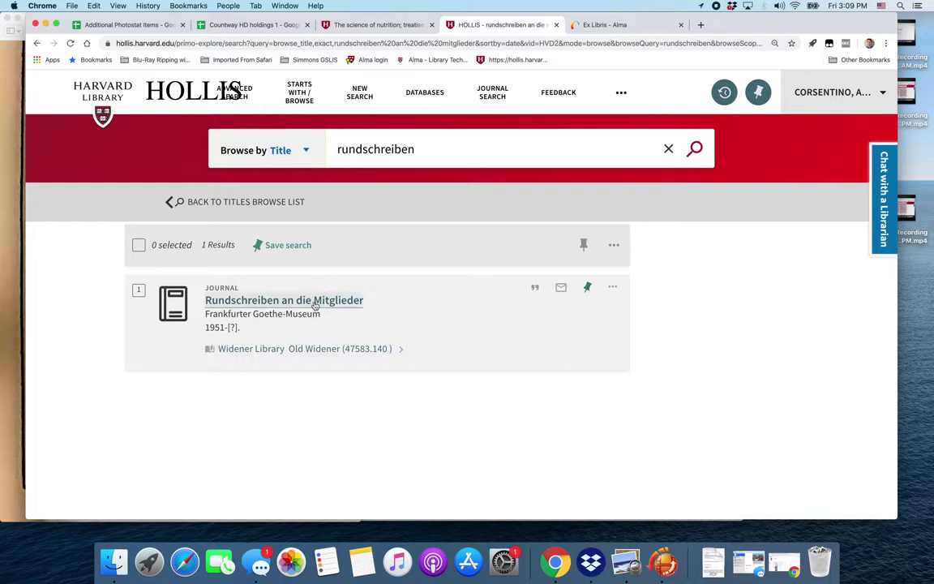
{"action": "left_click", "coordinate": [315, 302]}
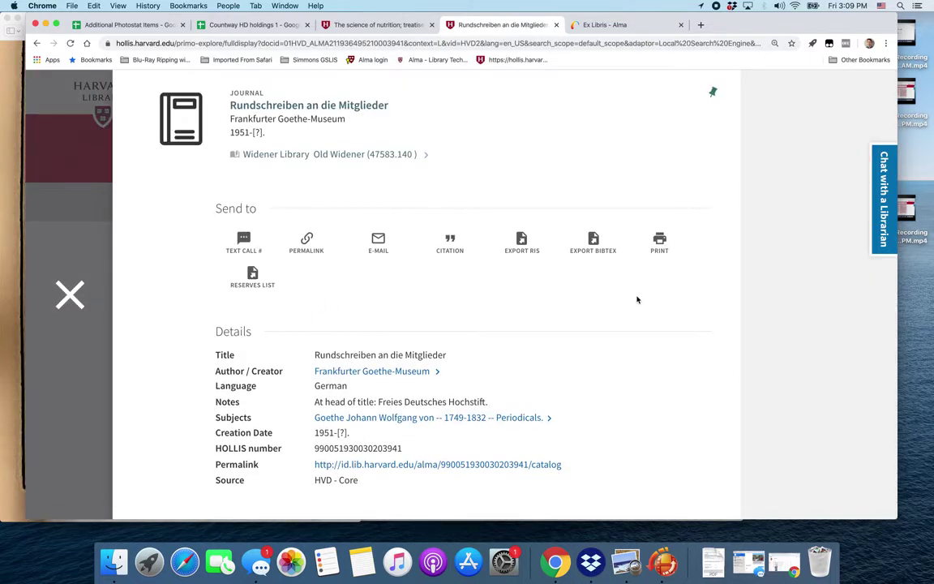
Compare the details and holdings of the "Rundschreiben an die Mitglieder" record with the scanned card, and close the record.
{"action": "scroll", "coordinate": [638, 300], "scroll_direction": "down", "scroll_amount": 5}
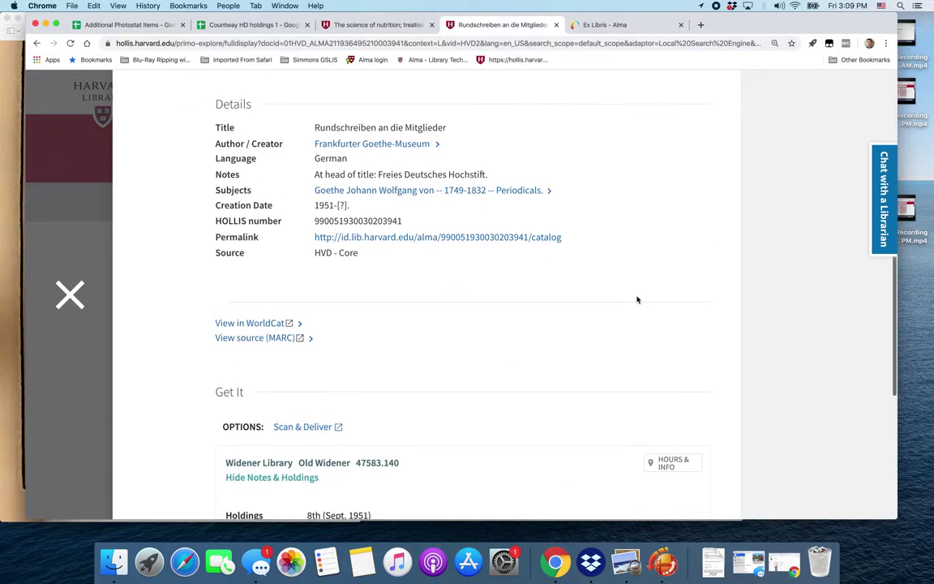
{"action": "scroll", "coordinate": [637, 301], "scroll_direction": "up", "scroll_amount": 5}
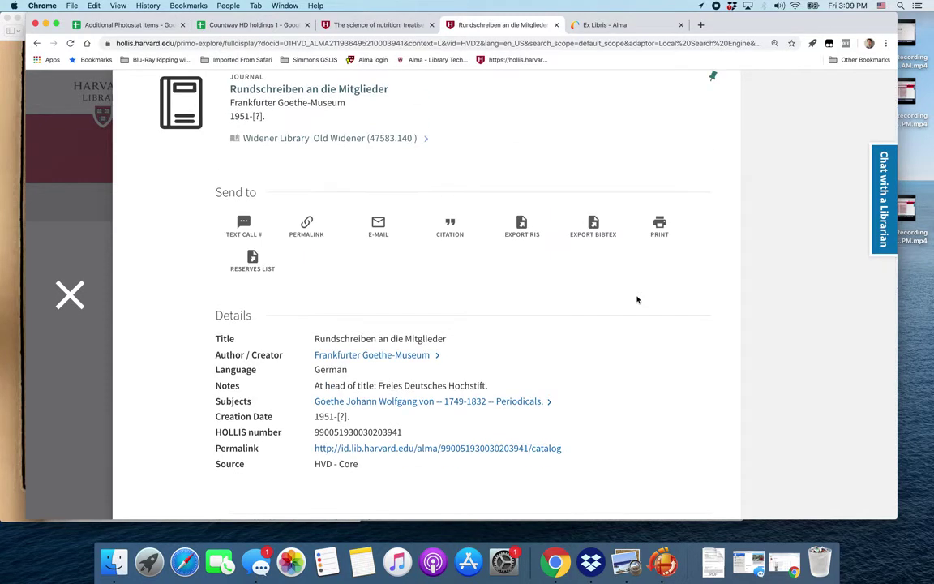
{"action": "scroll", "coordinate": [638, 300], "scroll_direction": "up", "scroll_amount": 1}
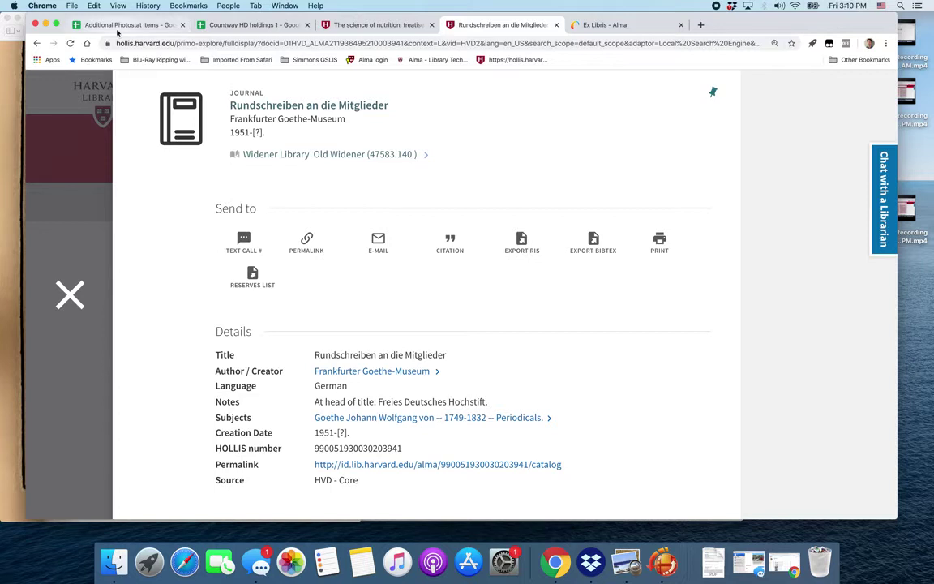
{"action": "left_click", "coordinate": [2, 145]}
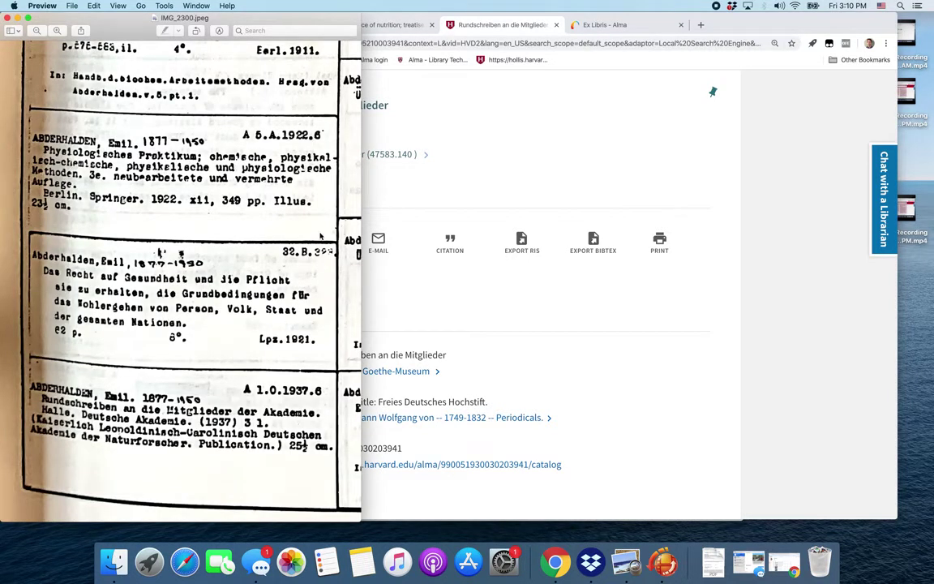
{"action": "left_click", "coordinate": [788, 336]}
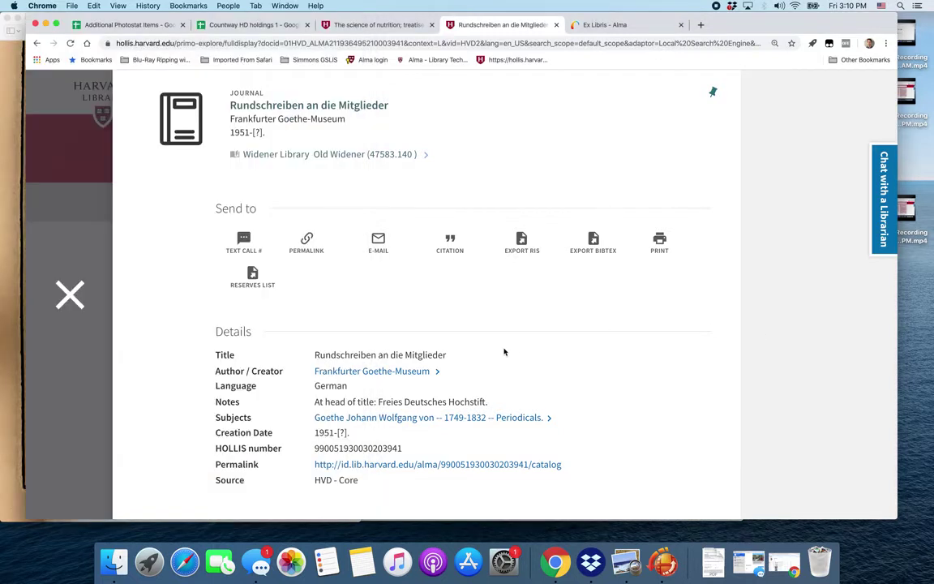
{"action": "scroll", "coordinate": [503, 350], "scroll_direction": "down", "scroll_amount": 10}
{"action": "scroll", "coordinate": [503, 350], "scroll_direction": "up", "scroll_amount": 10}
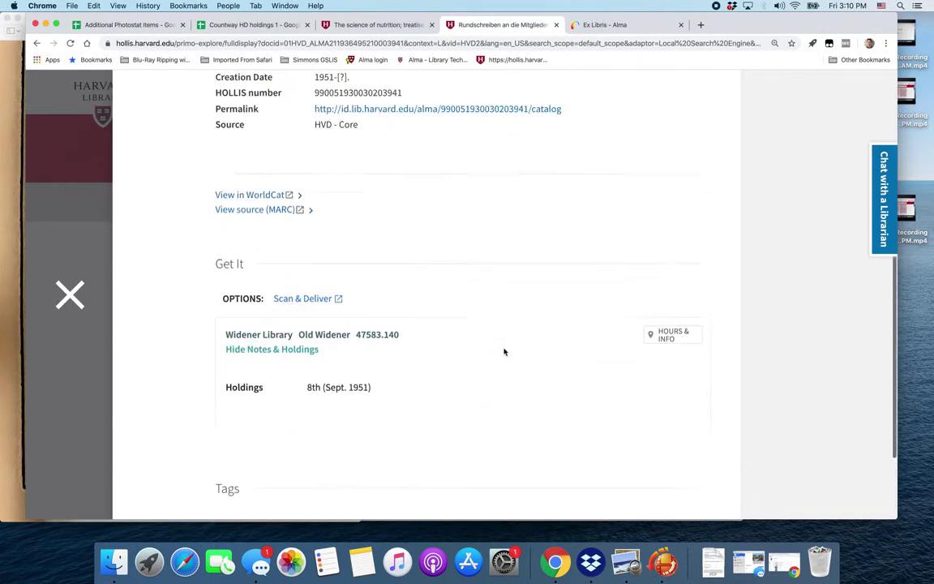
{"action": "left_click", "coordinate": [69, 296]}
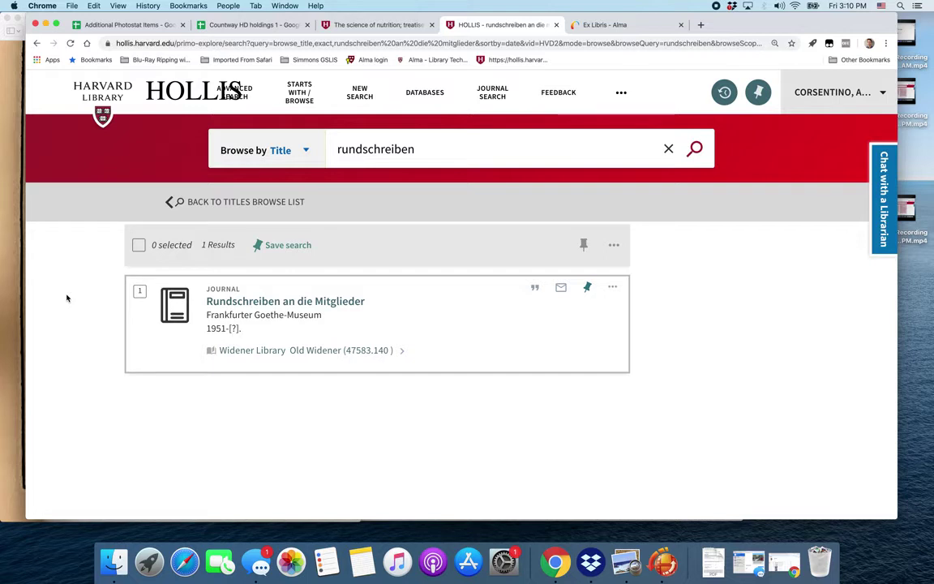
Run an advanced search of everything for the keyword "leopoldinisch-carolinisch", checking the wording against the scanned card.
{"action": "left_click", "coordinate": [248, 96]}
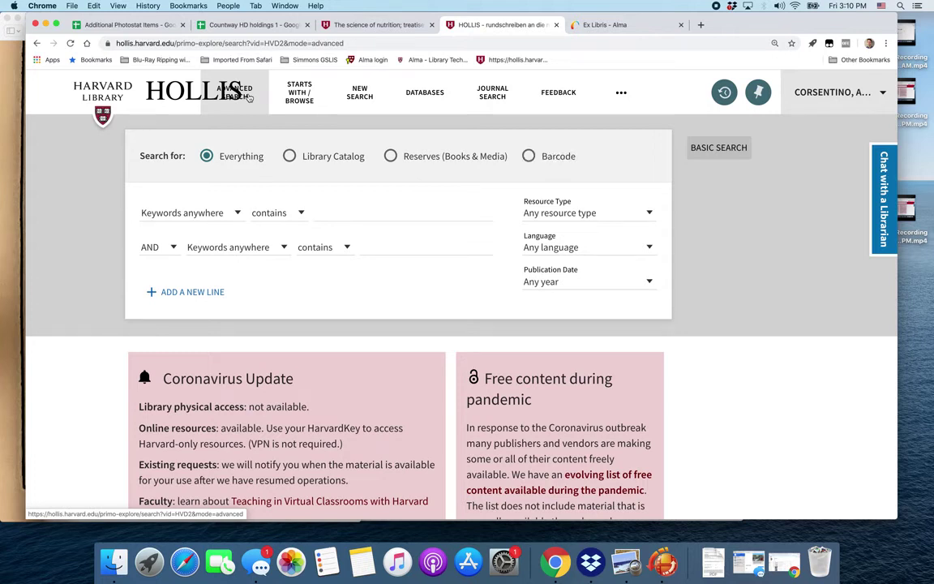
{"action": "left_click", "coordinate": [356, 213]}
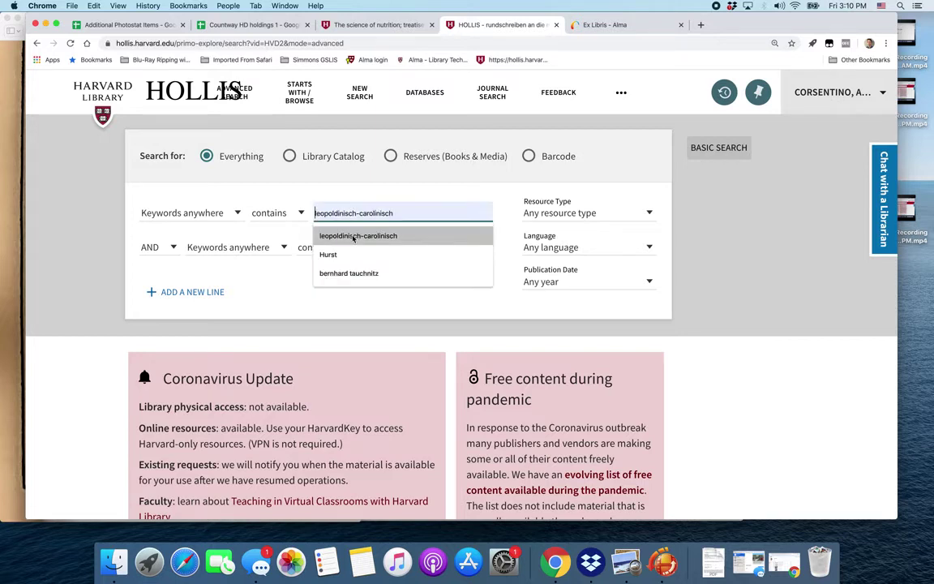
{"action": "left_click", "coordinate": [357, 236]}
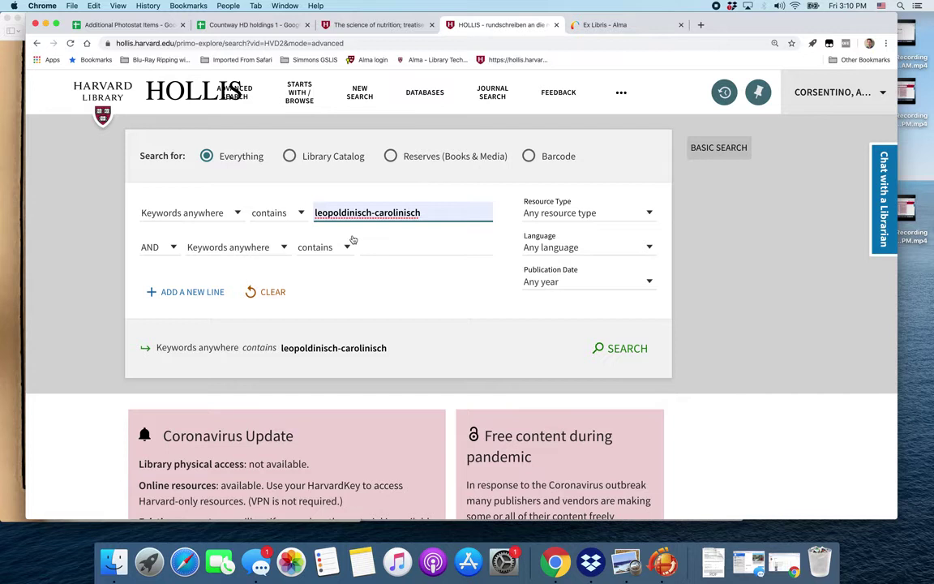
{"action": "left_click", "coordinate": [3, 282]}
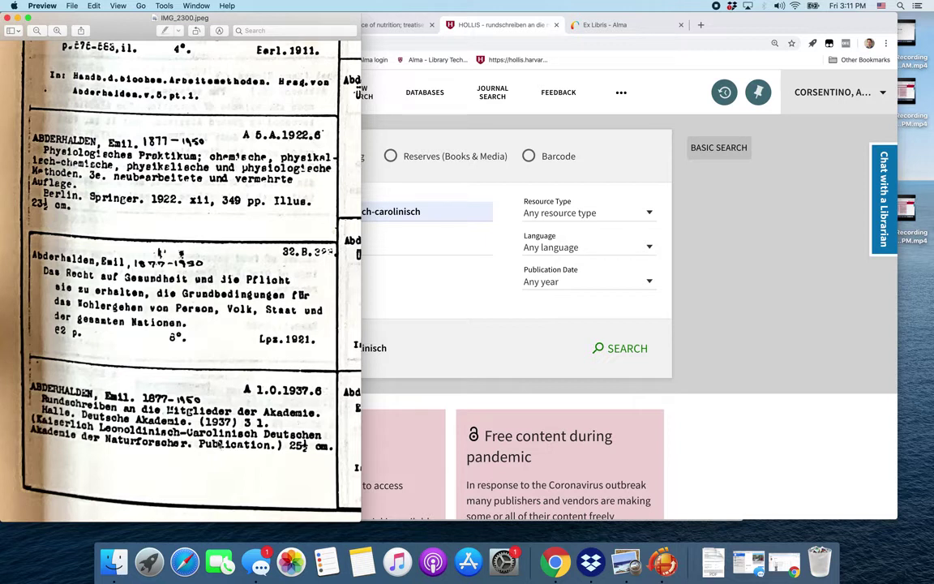
{"action": "left_click", "coordinate": [708, 304]}
{"action": "left_click", "coordinate": [623, 349]}
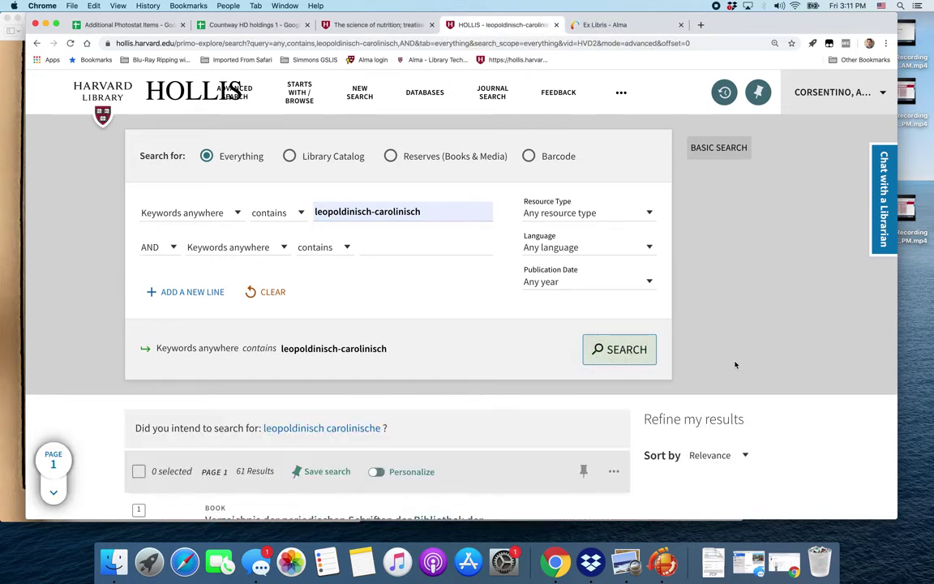
Look through the first page of "leopoldinisch-carolinisch" results for a title matching the scanned card.
{"action": "scroll", "coordinate": [736, 365], "scroll_direction": "down", "scroll_amount": 3}
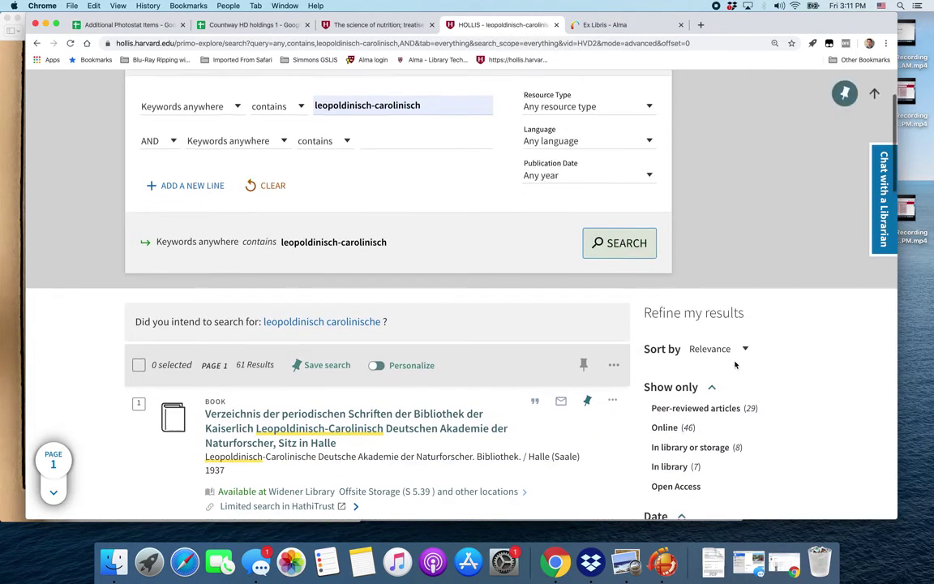
{"action": "scroll", "coordinate": [736, 365], "scroll_direction": "down", "scroll_amount": 5}
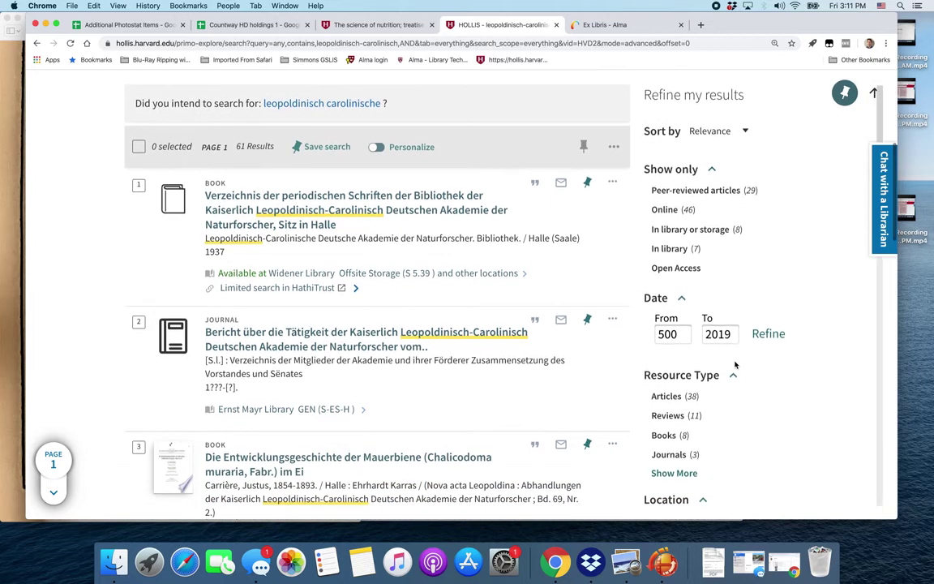
{"action": "scroll", "coordinate": [736, 365], "scroll_direction": "down", "scroll_amount": 2}
{"action": "scroll", "coordinate": [439, 370], "scroll_direction": "down", "scroll_amount": 4}
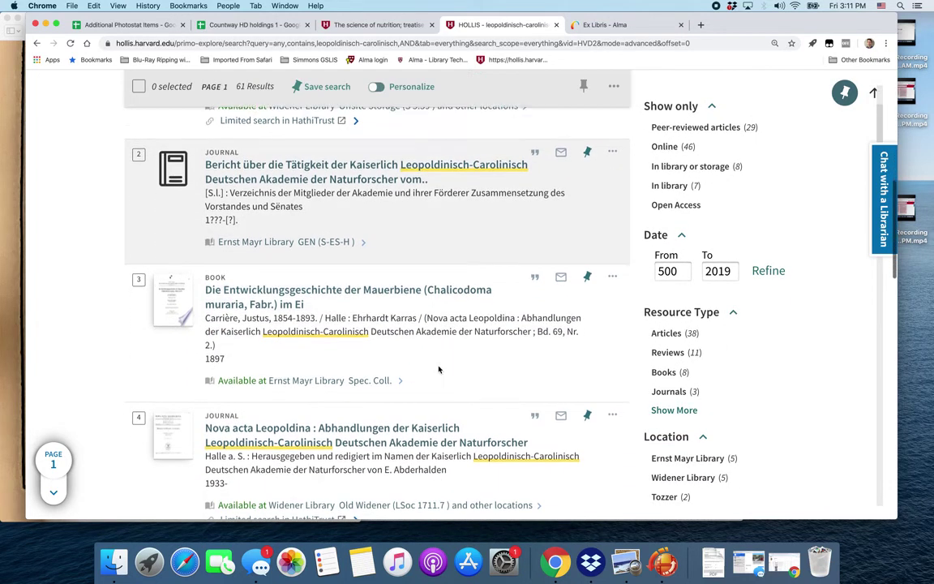
{"action": "scroll", "coordinate": [439, 370], "scroll_direction": "down", "scroll_amount": 4}
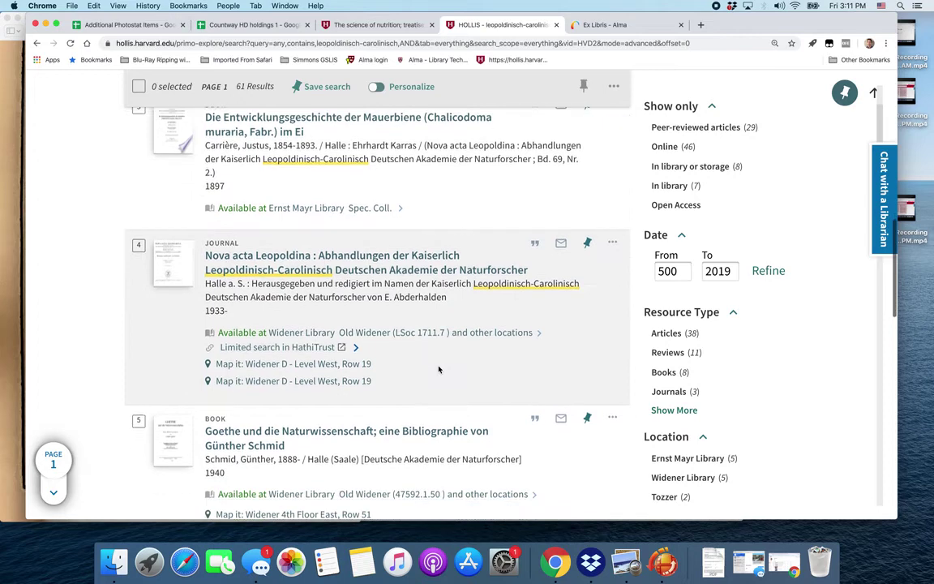
{"action": "scroll", "coordinate": [438, 370], "scroll_direction": "down", "scroll_amount": 9}
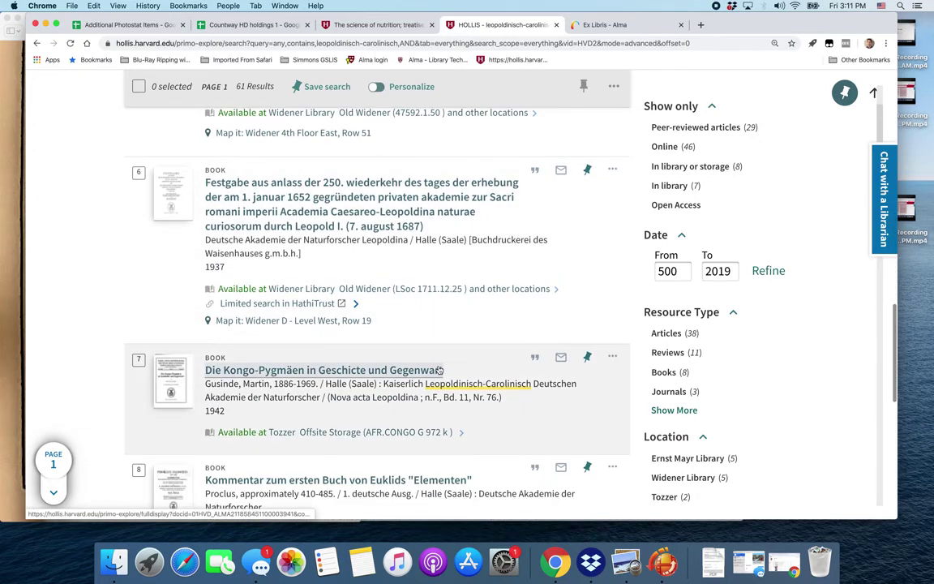
{"action": "scroll", "coordinate": [439, 370], "scroll_direction": "down", "scroll_amount": 7}
{"action": "scroll", "coordinate": [438, 366], "scroll_direction": "up", "scroll_amount": 15}
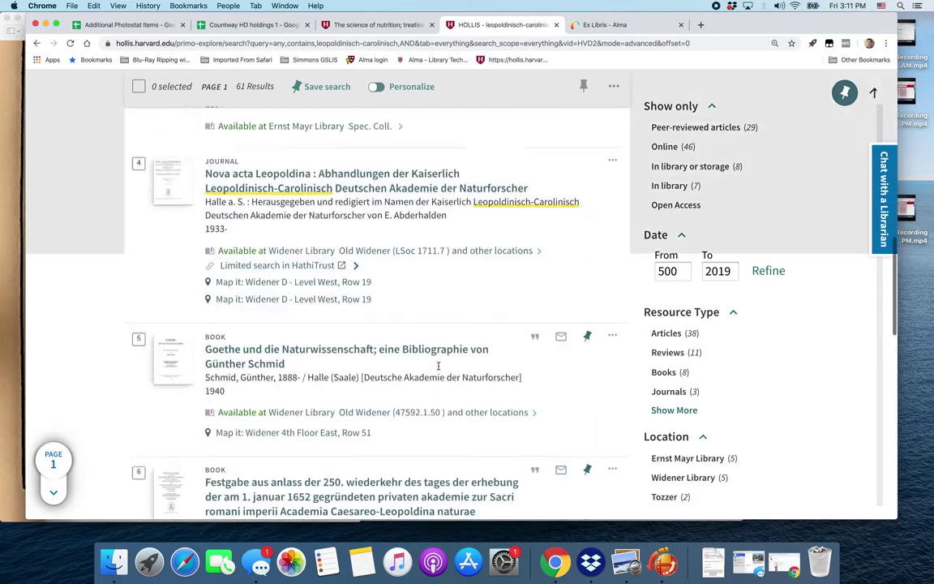
{"action": "scroll", "coordinate": [438, 365], "scroll_direction": "up", "scroll_amount": 14}
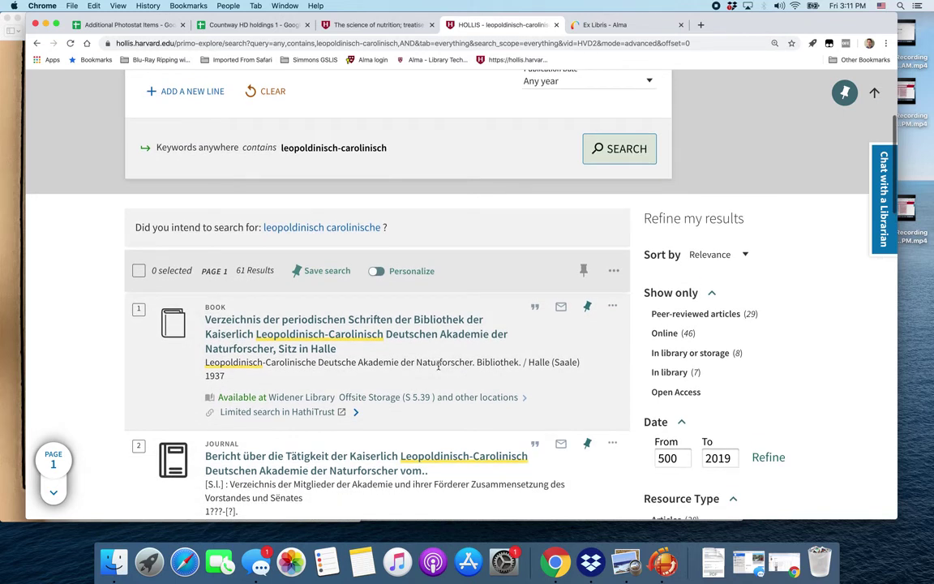
{"action": "scroll", "coordinate": [438, 366], "scroll_direction": "down", "scroll_amount": 1}
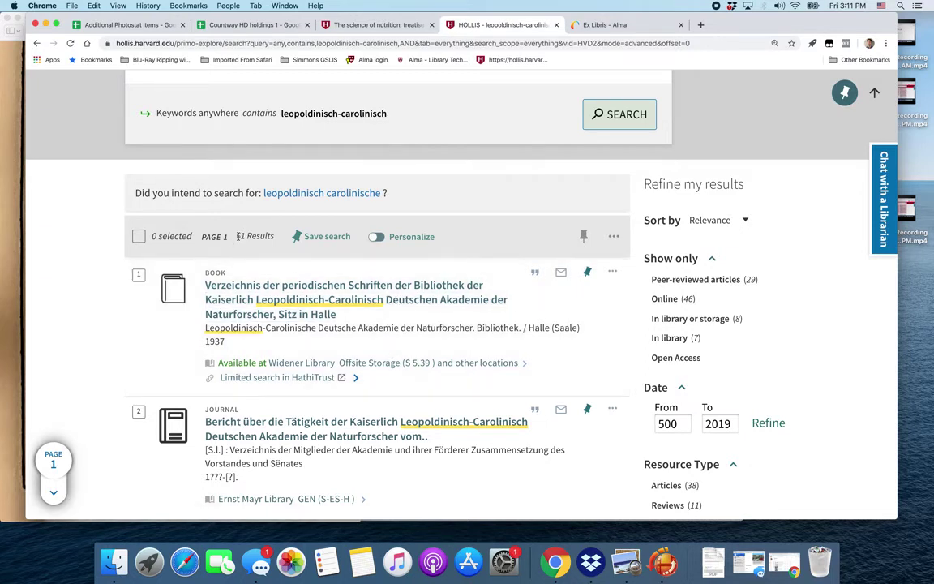
Open the full record for "Verzeichnis der periodischen Schriften der Bibliothek" and compare its publication details with the scanned card.
{"action": "left_click", "coordinate": [299, 305]}
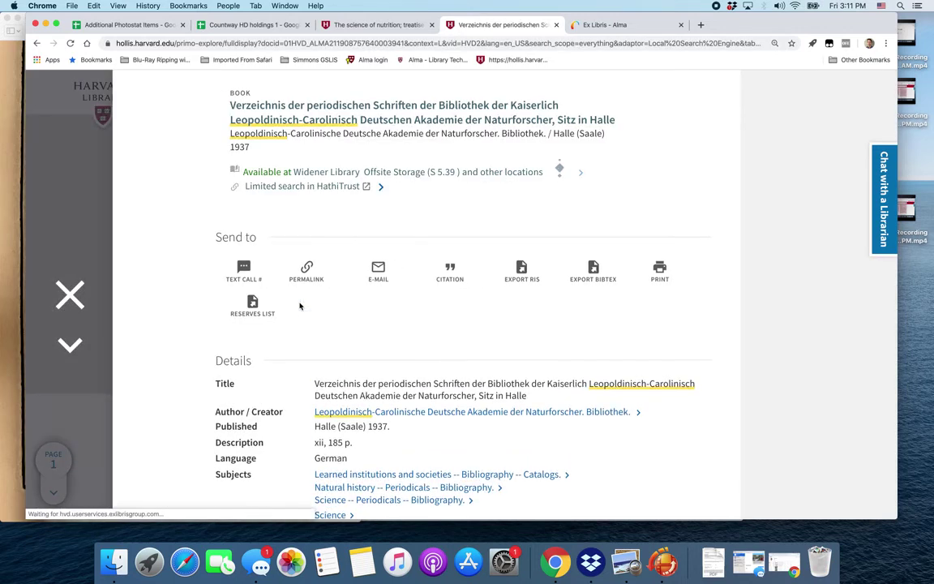
{"action": "scroll", "coordinate": [299, 305], "scroll_direction": "down", "scroll_amount": 5}
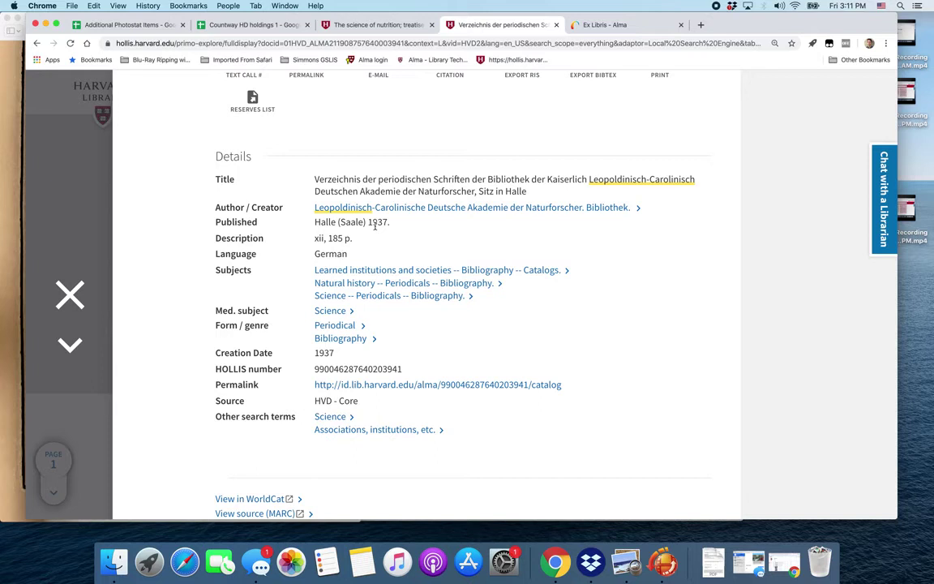
{"action": "left_click", "coordinate": [2, 151]}
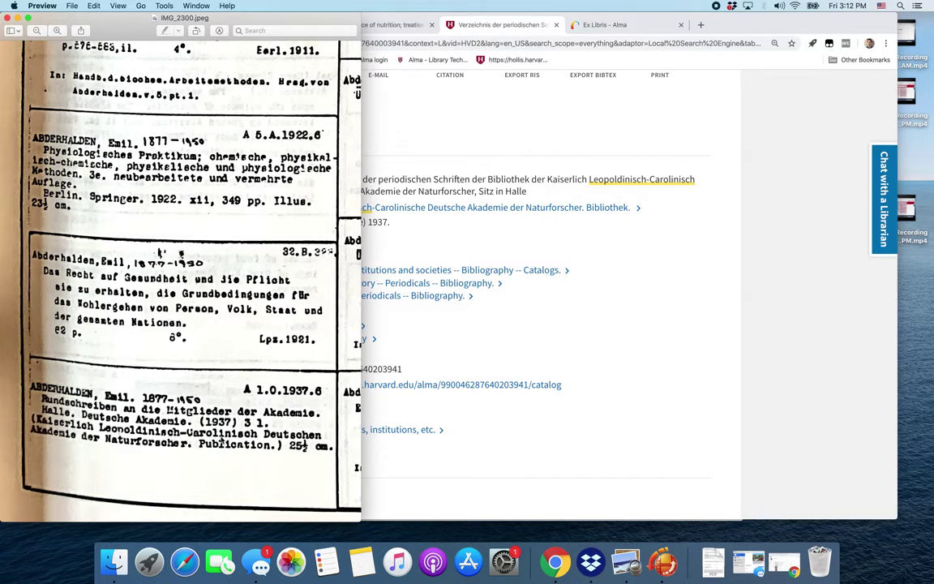
{"action": "left_click", "coordinate": [604, 294]}
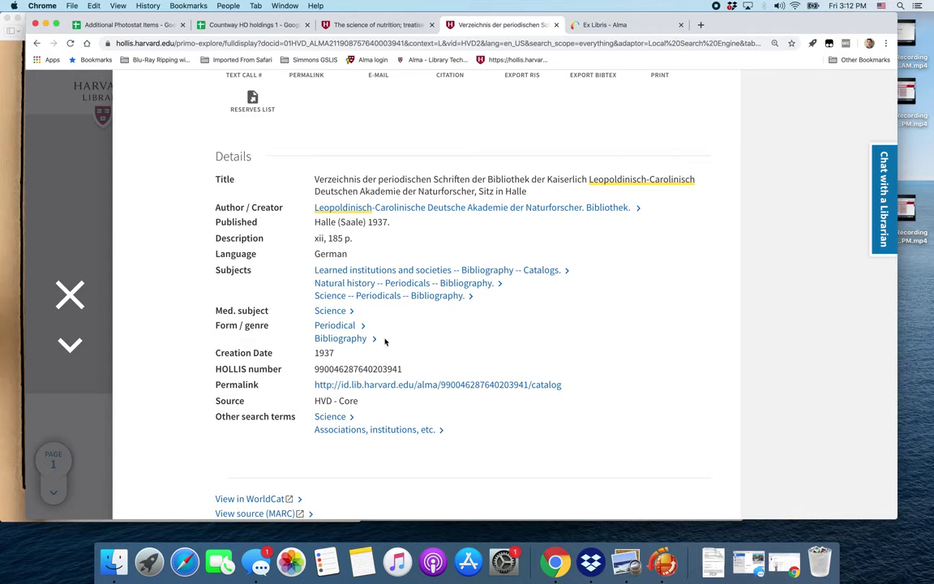
Examine the library locations, call numbers and bibliographic details in the "Verzeichnis der periodischen Schriften" record.
{"action": "scroll", "coordinate": [408, 338], "scroll_direction": "up", "scroll_amount": 4}
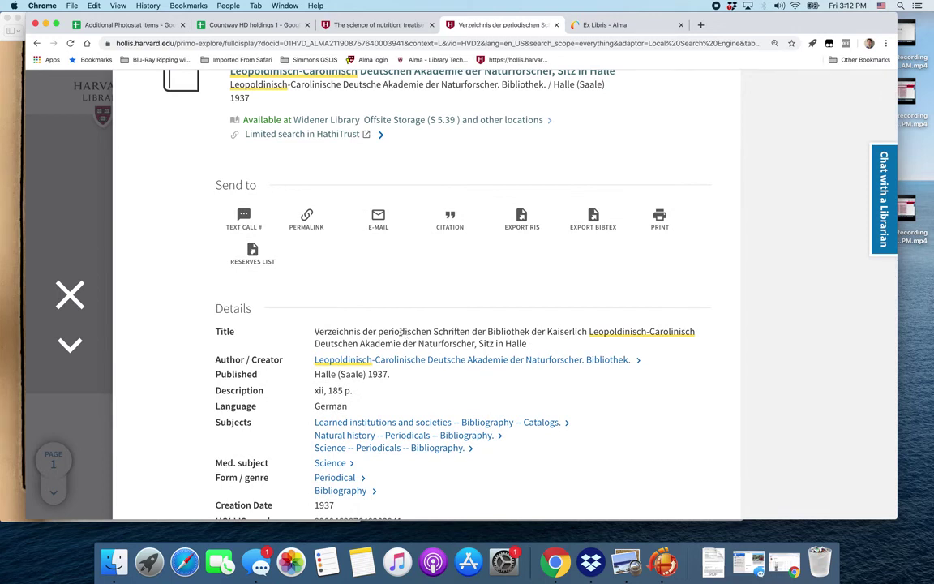
{"action": "scroll", "coordinate": [400, 332], "scroll_direction": "up", "scroll_amount": 2}
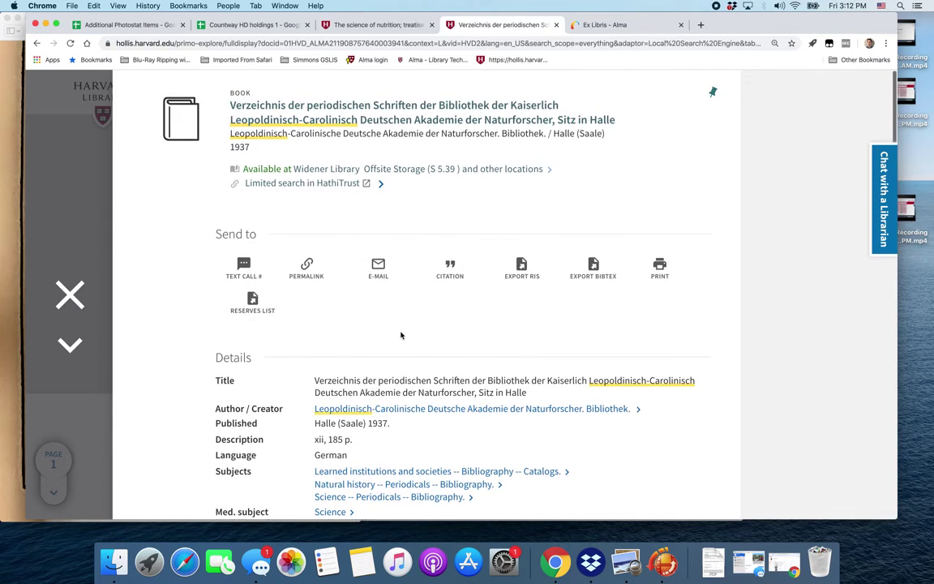
{"action": "scroll", "coordinate": [400, 334], "scroll_direction": "down", "scroll_amount": 10}
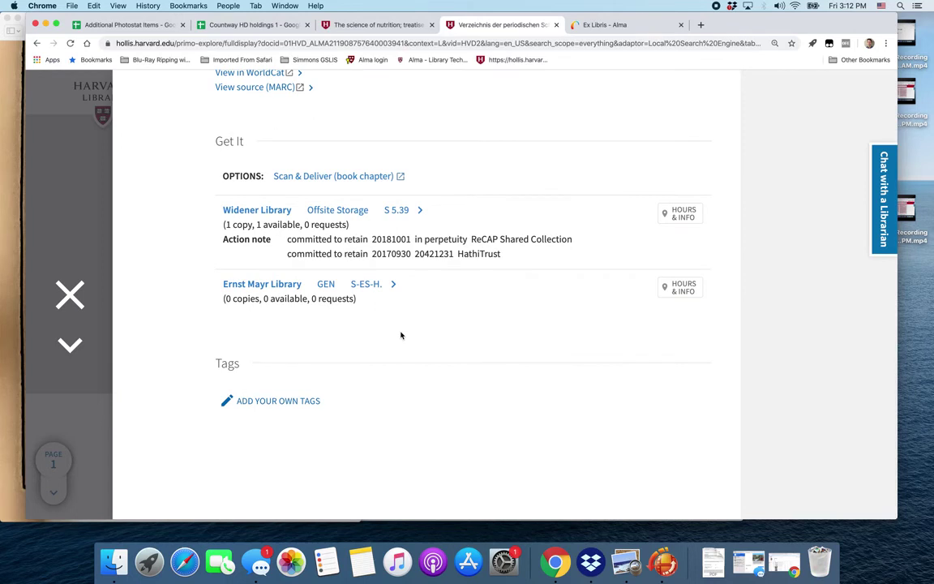
{"action": "scroll", "coordinate": [401, 335], "scroll_direction": "up", "scroll_amount": 8}
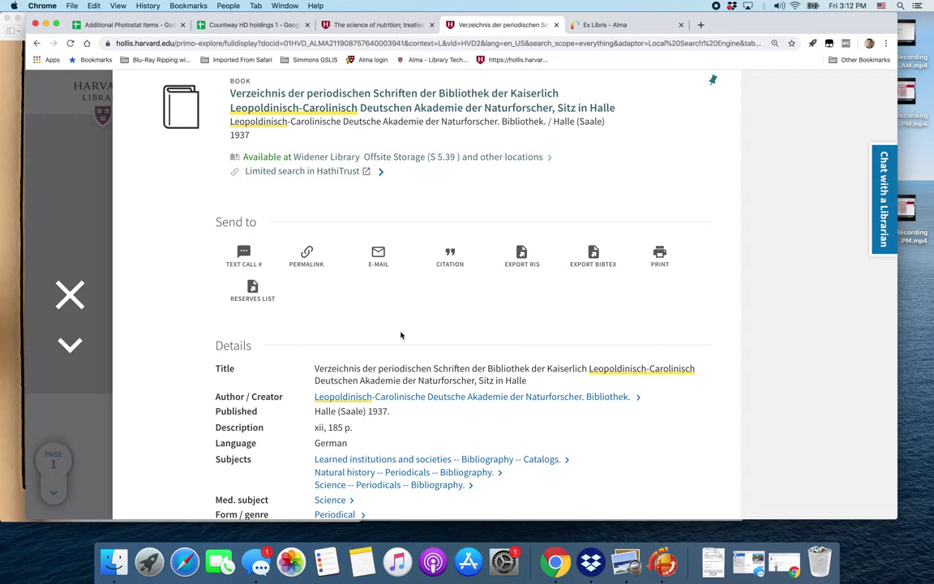
{"action": "scroll", "coordinate": [401, 335], "scroll_direction": "down", "scroll_amount": 5}
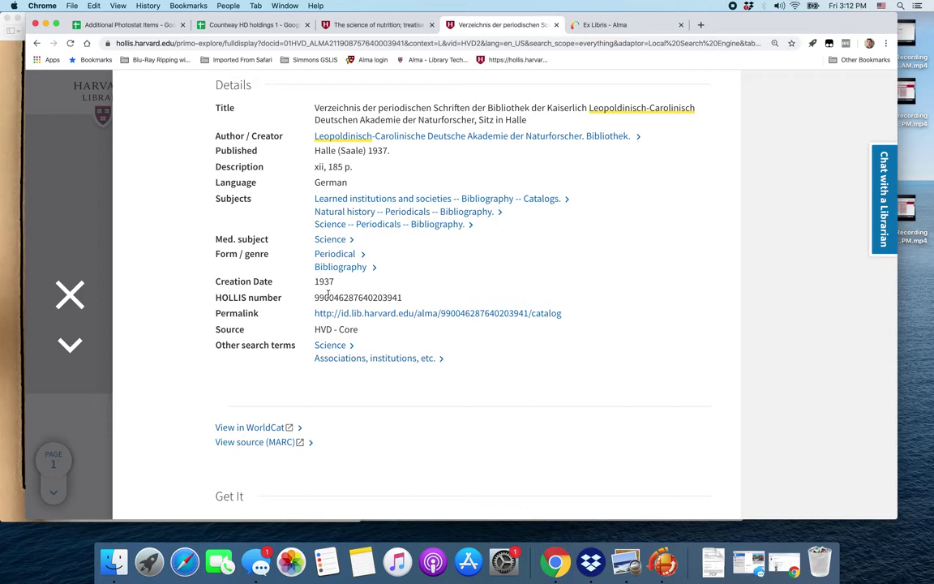
Switch to the Additional Photostat Items spreadsheet, select row 168 for "Rundschreiben an die mitglieder der akademie", and review its columns through Note.
{"action": "left_click", "coordinate": [104, 26]}
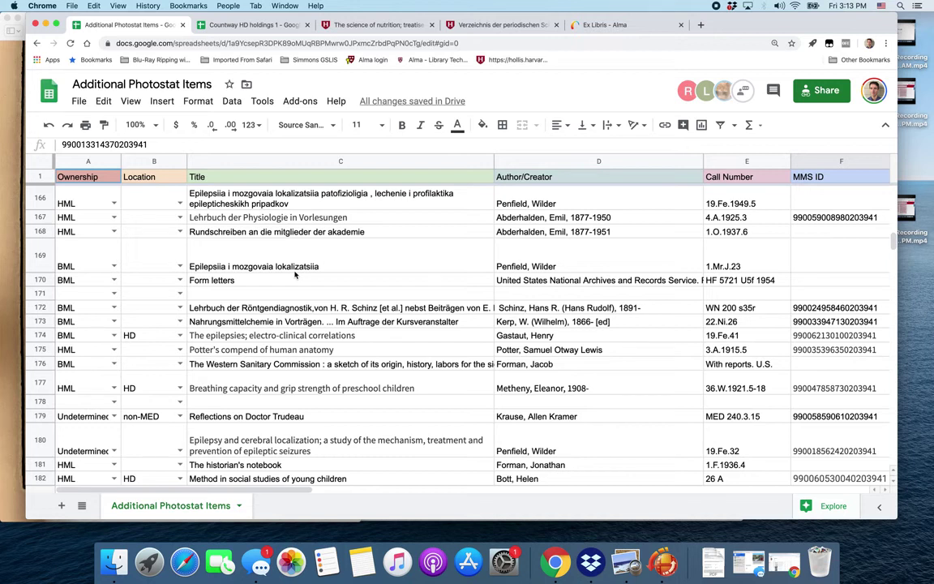
{"action": "left_click", "coordinate": [36, 232]}
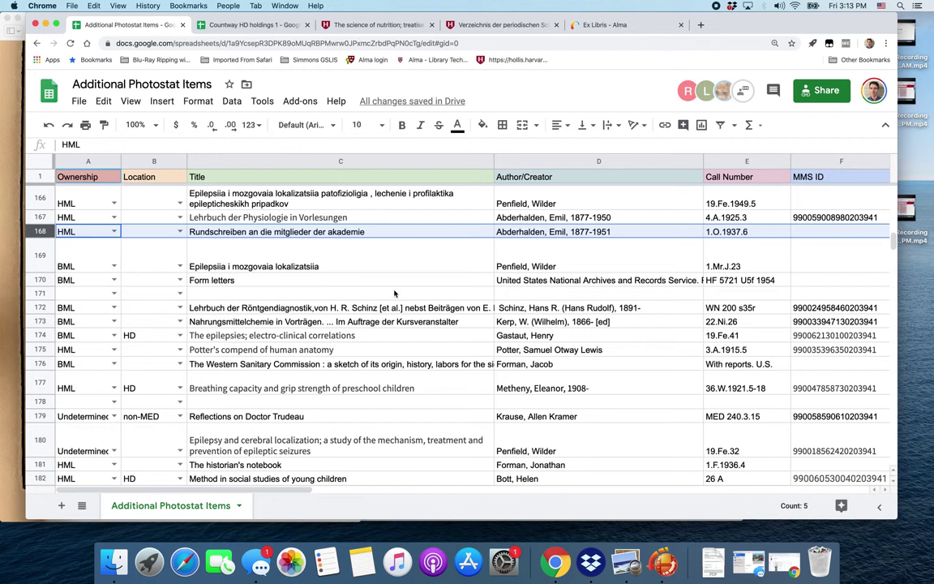
{"action": "scroll", "coordinate": [395, 294], "scroll_direction": "right", "scroll_amount": 8}
{"action": "scroll", "coordinate": [395, 294], "scroll_direction": "left", "scroll_amount": 8}
{"action": "scroll", "coordinate": [568, 251], "scroll_direction": "right", "scroll_amount": 3}
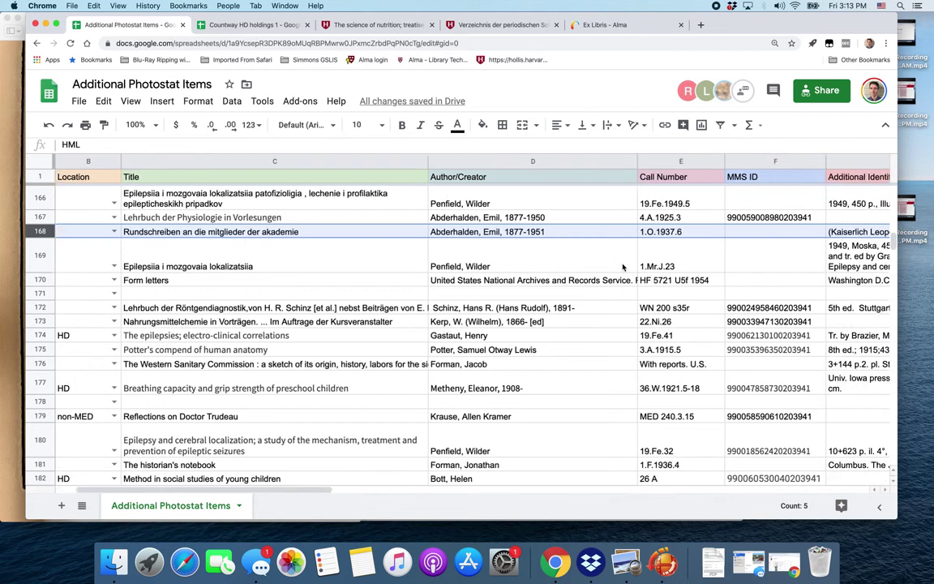
{"action": "scroll", "coordinate": [623, 267], "scroll_direction": "right", "scroll_amount": 3}
{"action": "scroll", "coordinate": [623, 267], "scroll_direction": "left", "scroll_amount": 1}
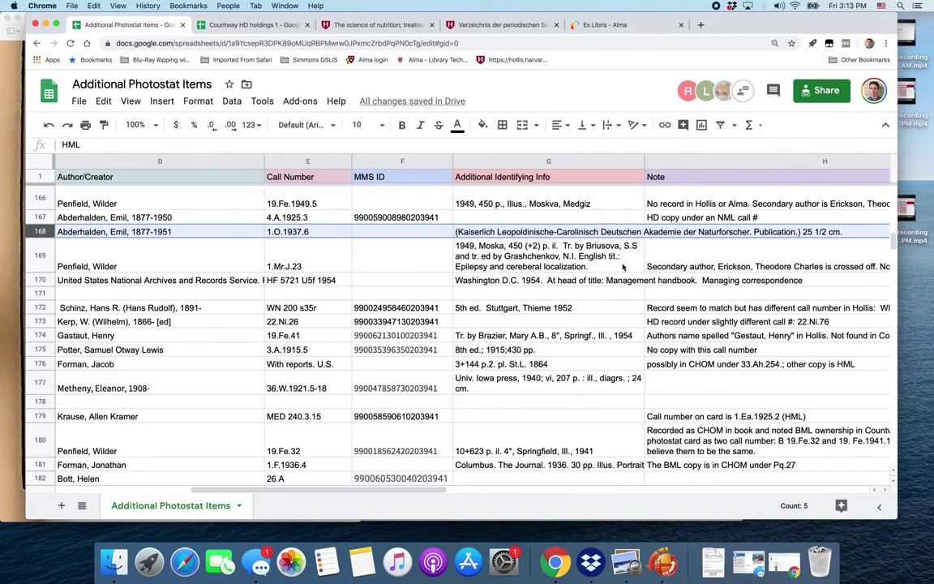
{"action": "scroll", "coordinate": [623, 267], "scroll_direction": "left", "scroll_amount": 2}
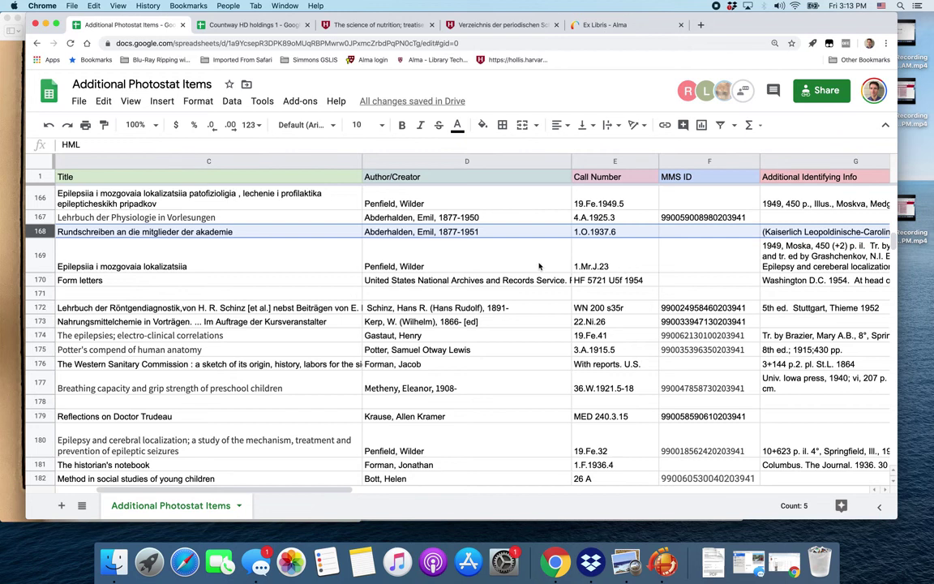
{"action": "scroll", "coordinate": [540, 266], "scroll_direction": "right", "scroll_amount": 2}
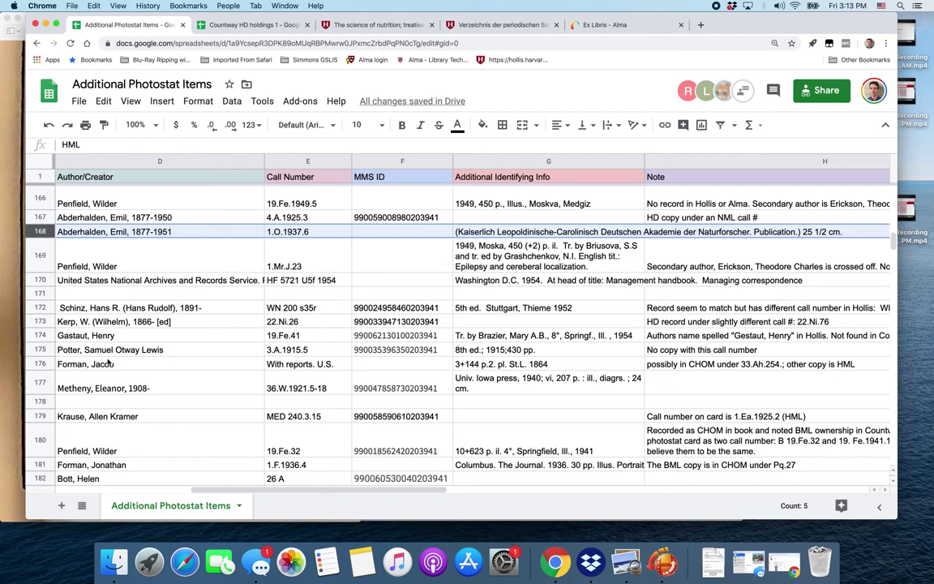
Compare the entries in spreadsheet row 168 with the scanned Abderhalden card A 1.0.1937.6.
{"action": "left_click", "coordinate": [3, 121]}
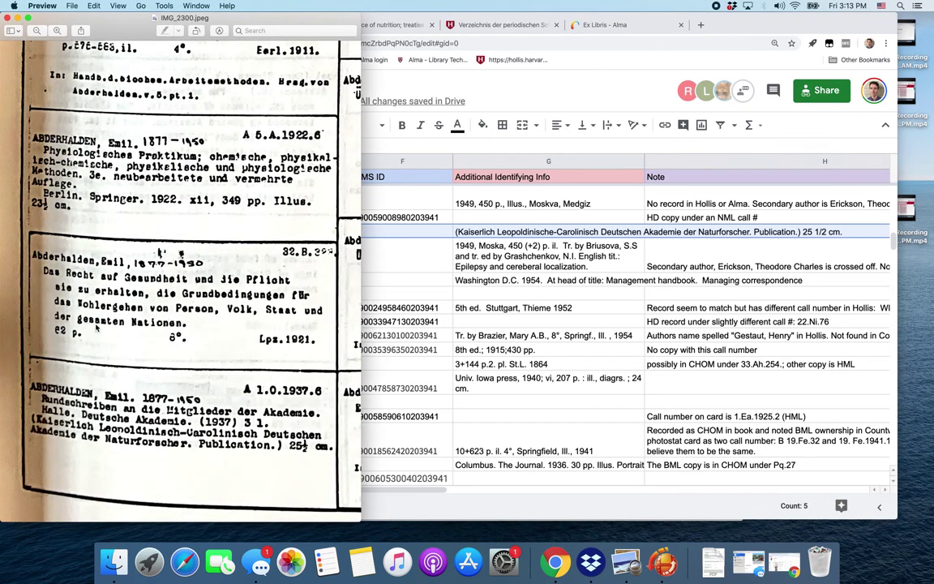
{"action": "left_click", "coordinate": [512, 218]}
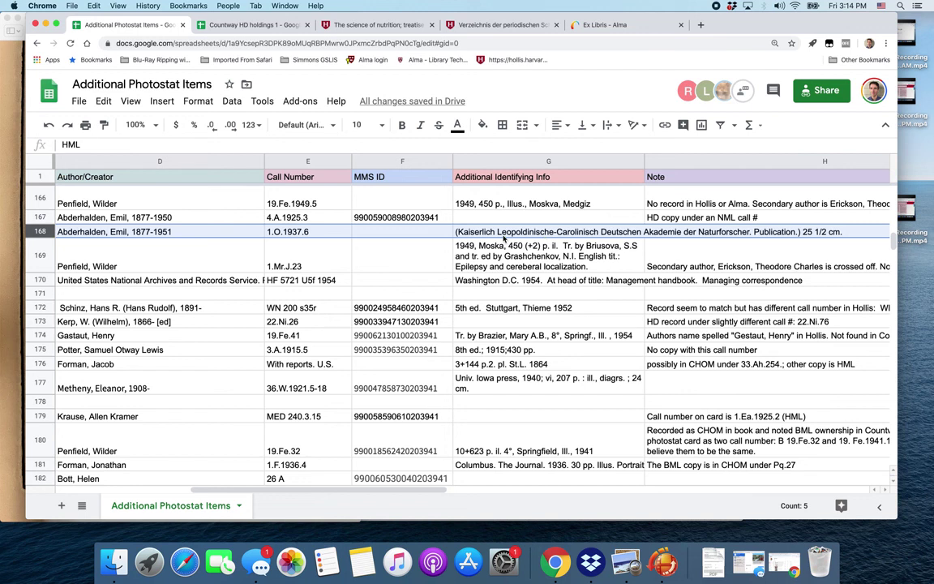
{"action": "scroll", "coordinate": [503, 236], "scroll_direction": "left", "scroll_amount": 5}
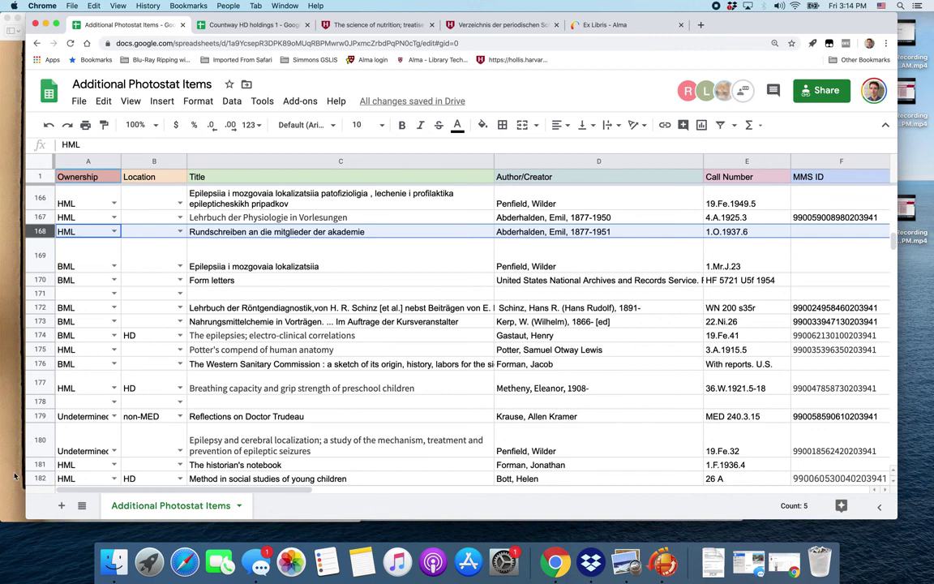
{"action": "left_click", "coordinate": [13, 427]}
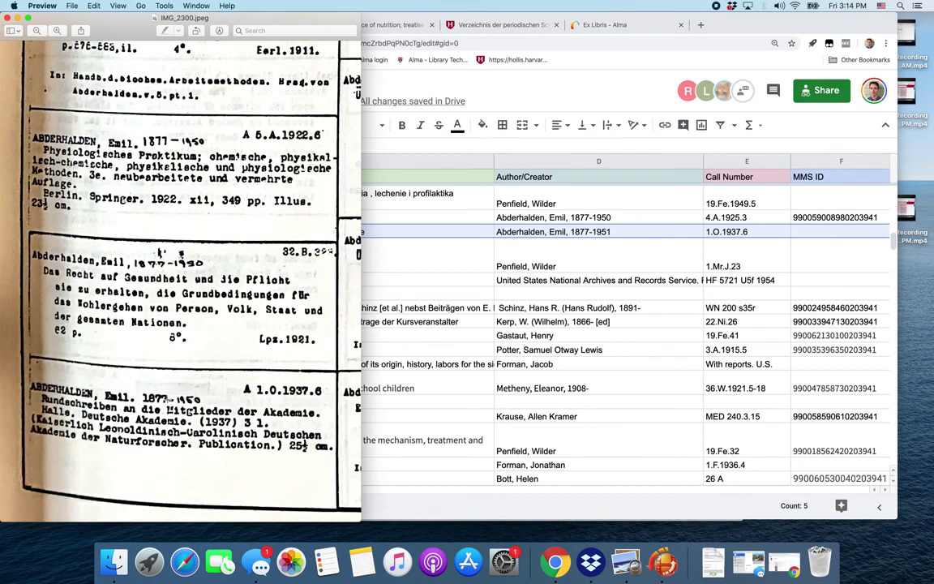